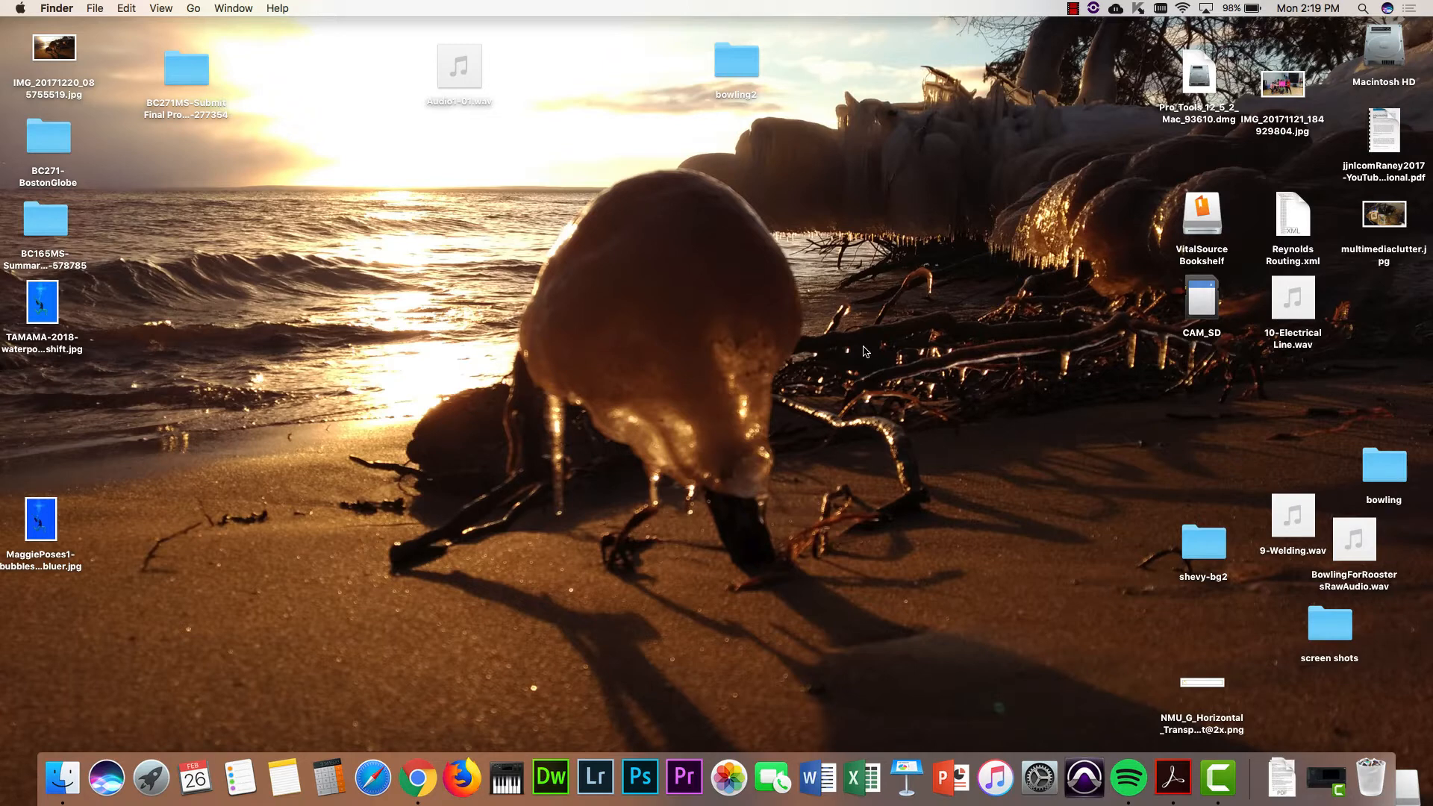
- Launch Fetch from the second page of the Launchpad applications grid
key(F4)
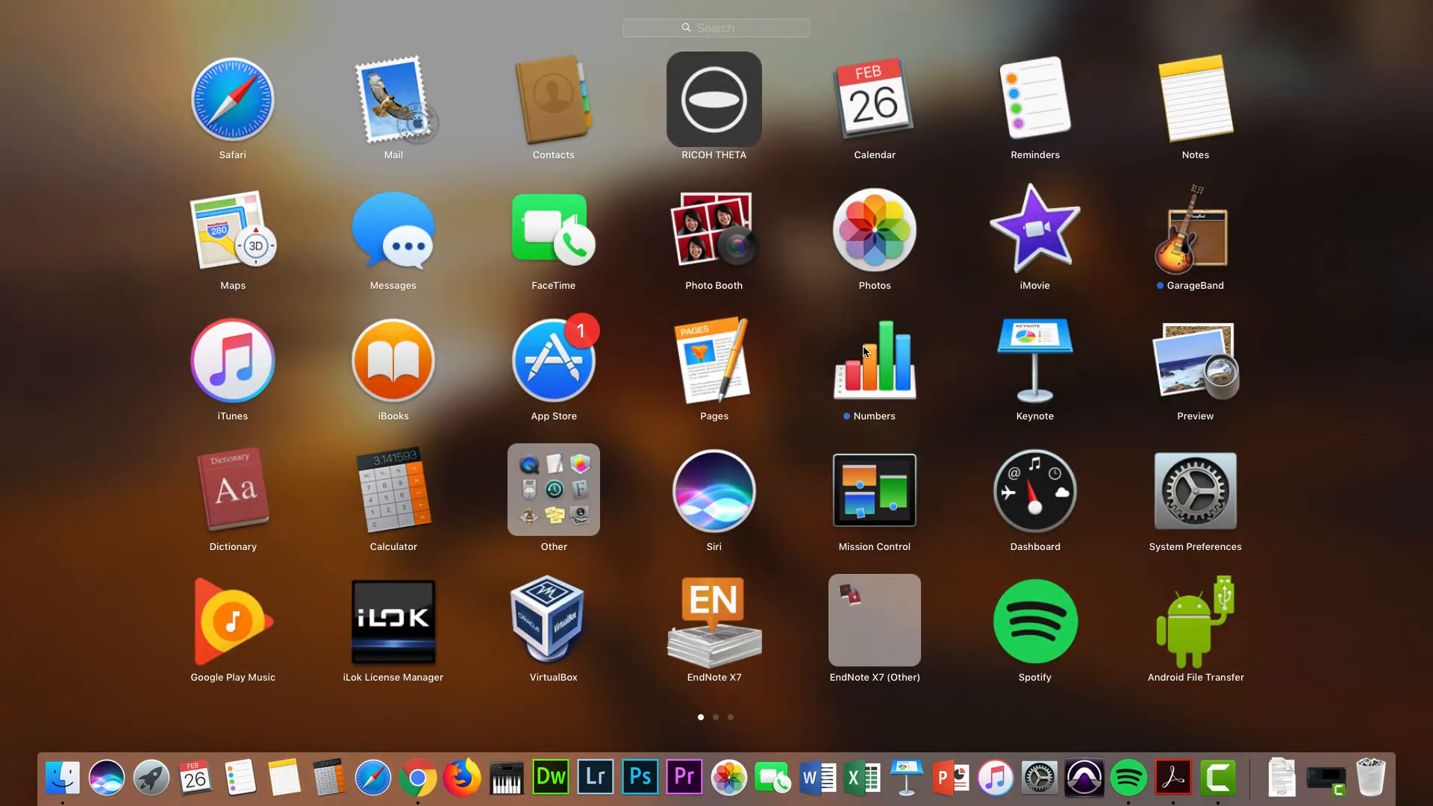
scroll(864, 351, right, 5)
click(1052, 138)
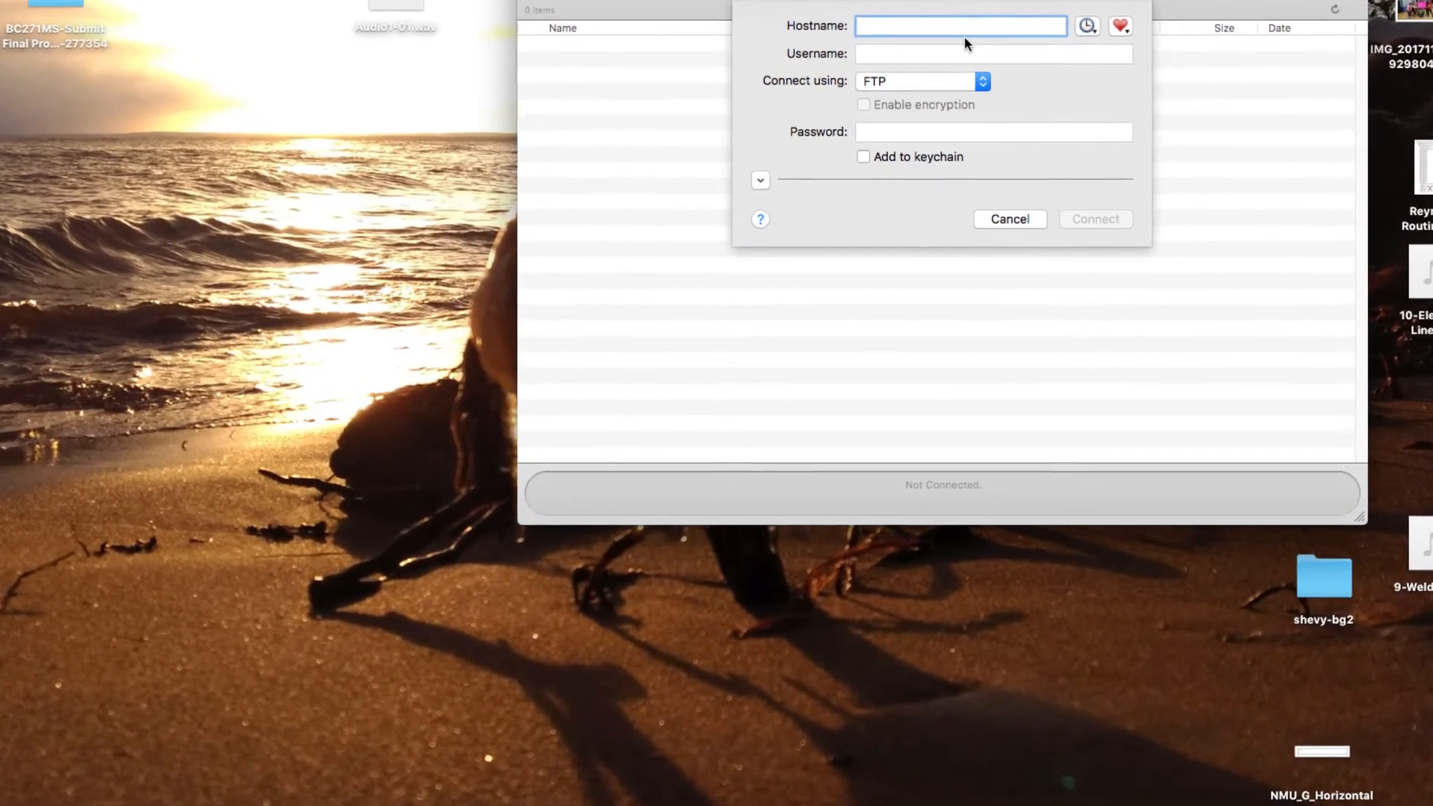
- Enter myweb.nmu.edu as hostname with the account username and password, and connect over FTP
text(w)
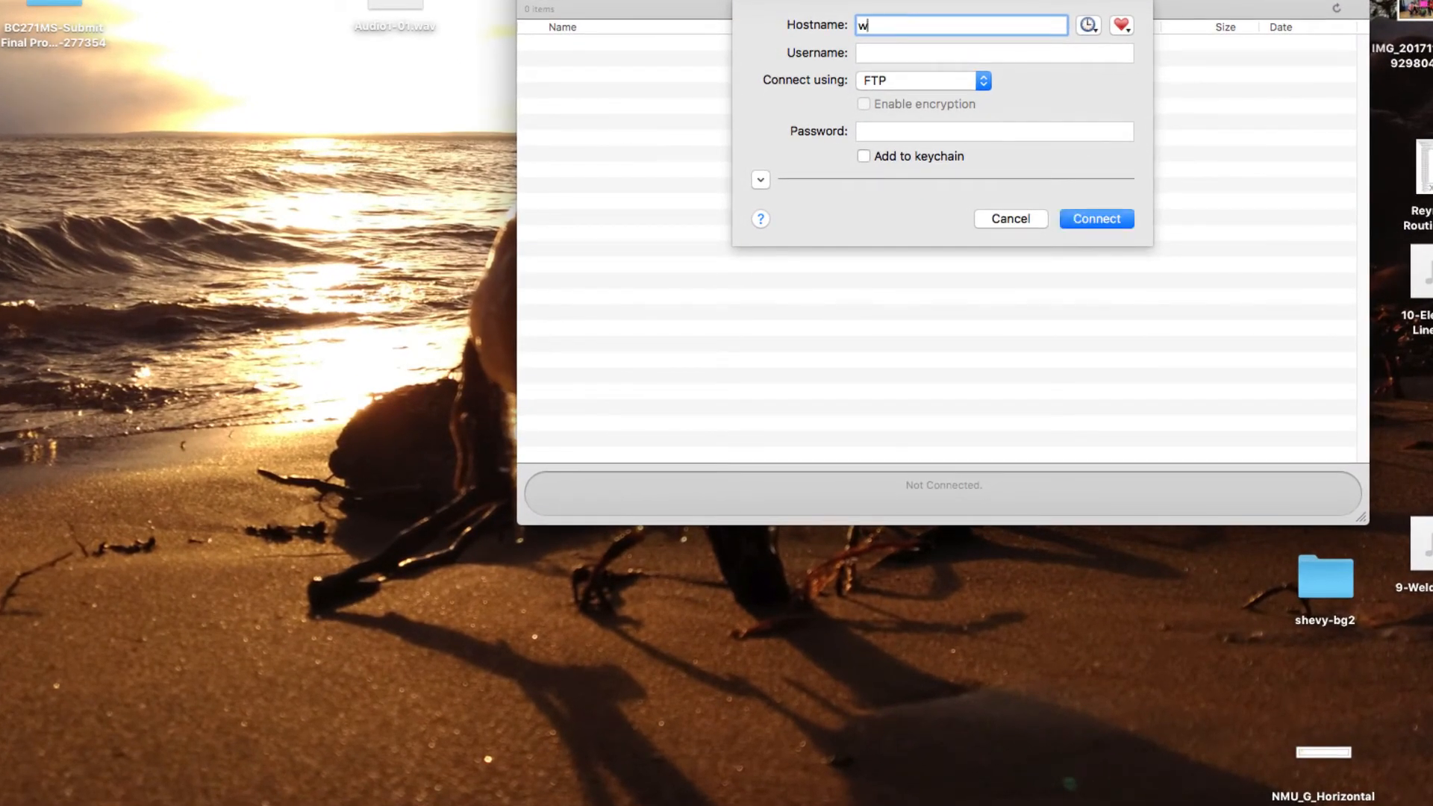
key(BackSpace)
text(myweb.nmu.edu)
click(973, 53)
text(mshevy)
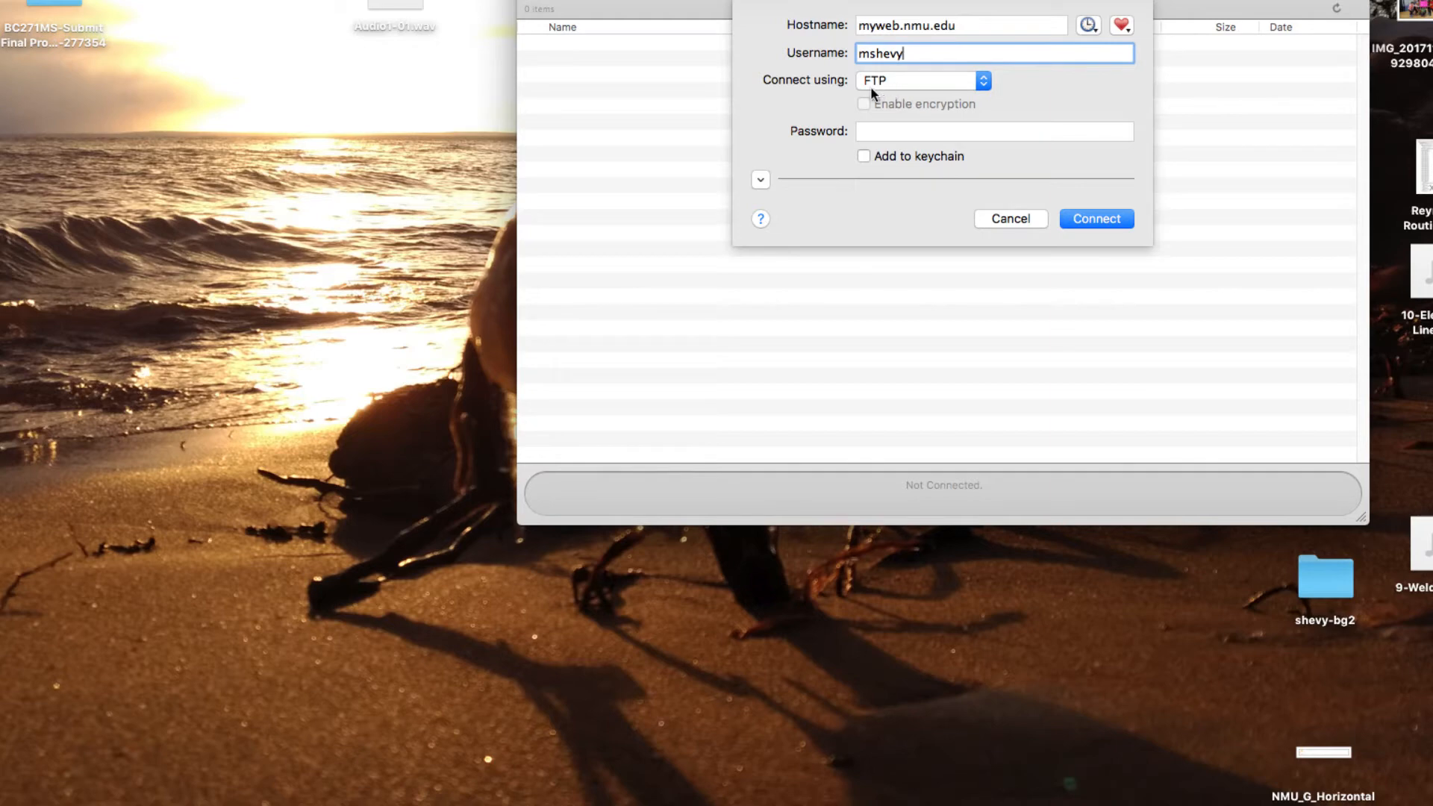
click(883, 131)
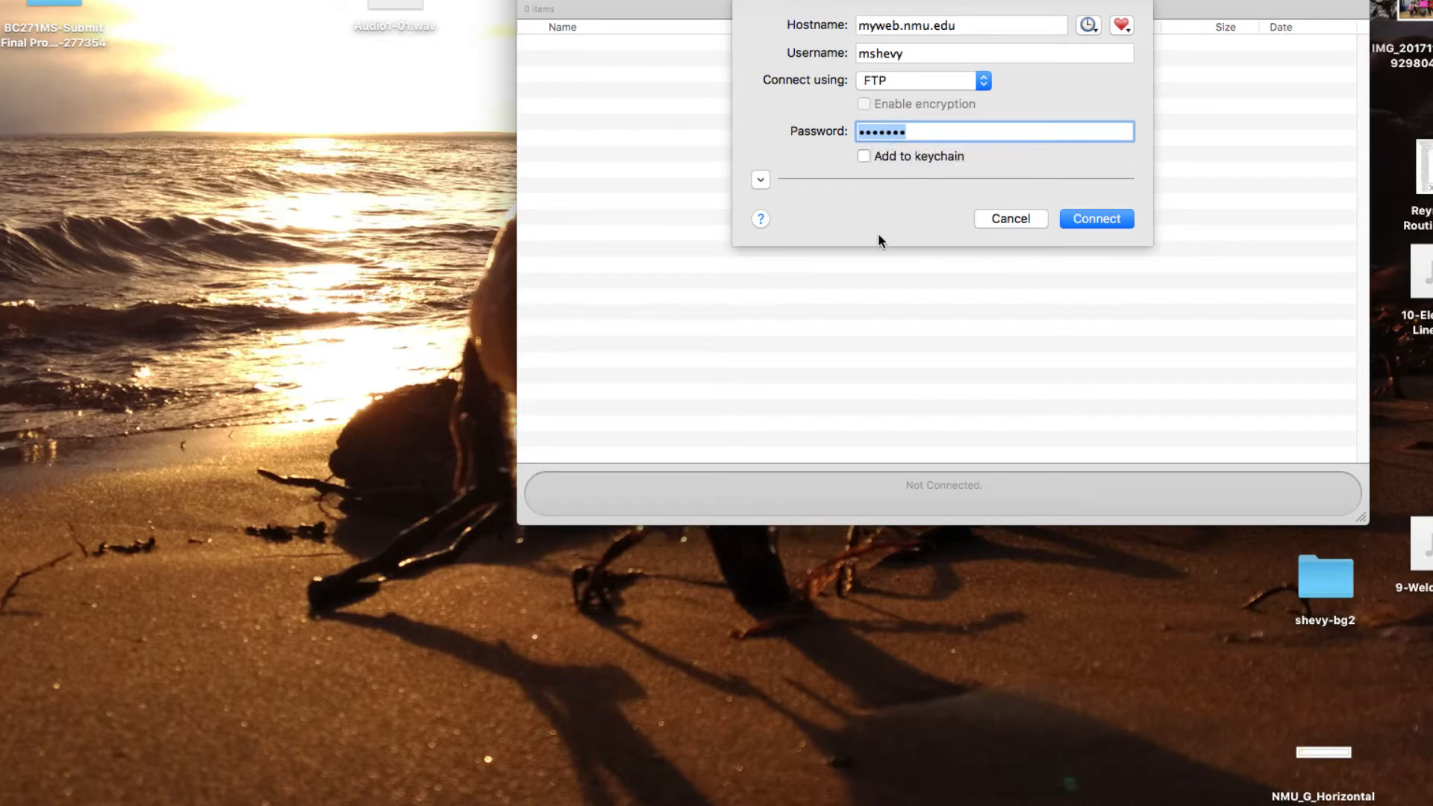
text(••••••••)
click(1099, 216)
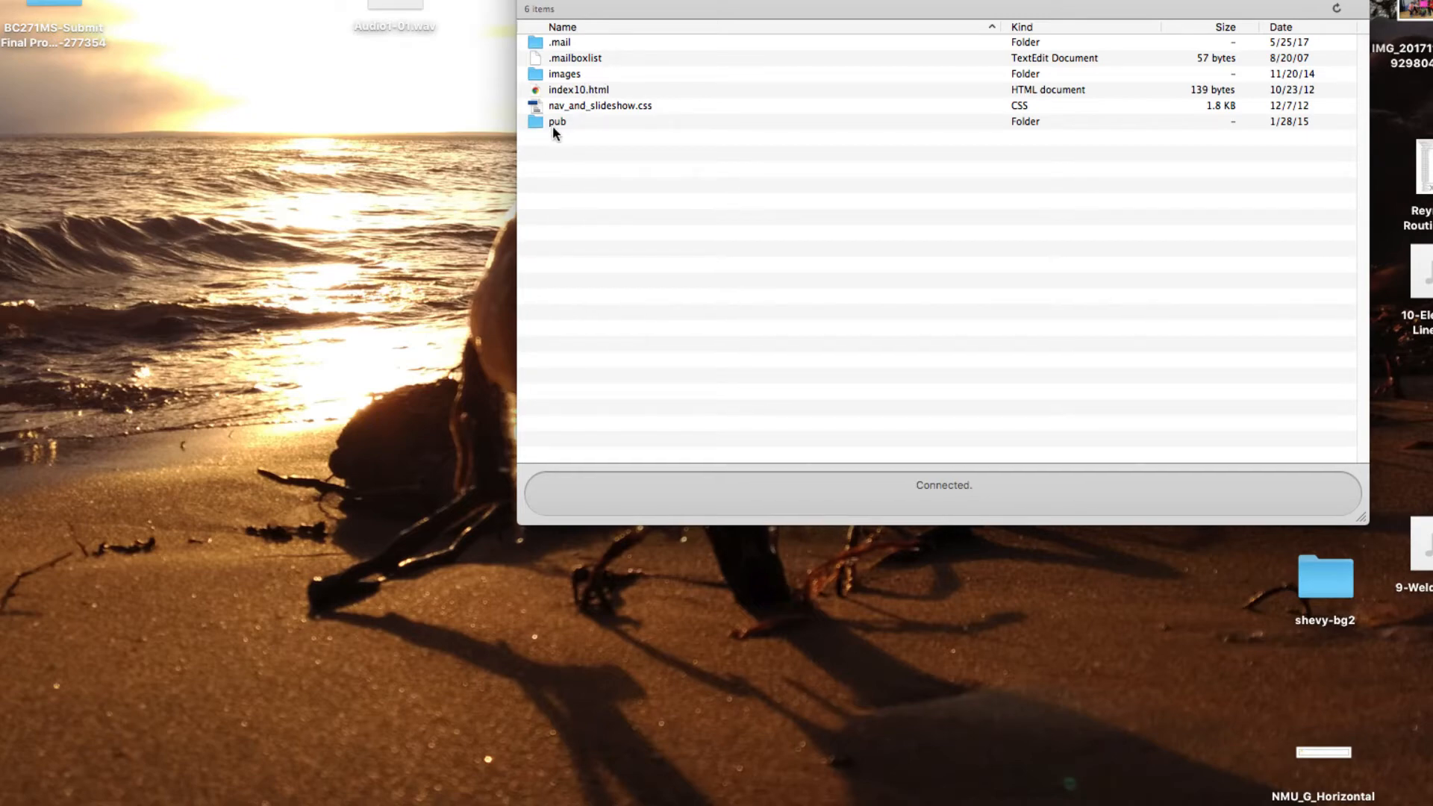
- Browse the server into pub/bc473m/websites and bring up a Finder window for local files
right_click(564, 164)
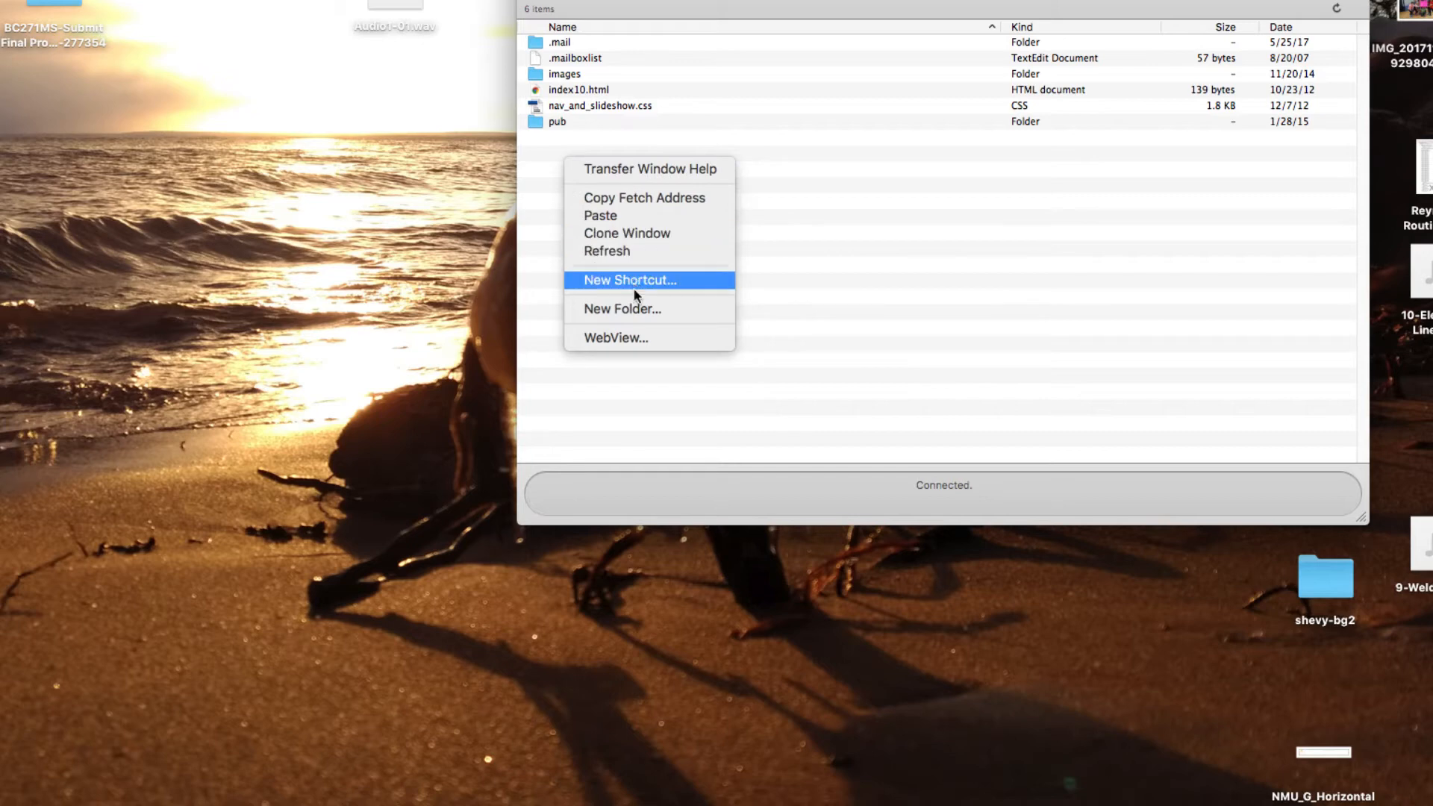
click(556, 134)
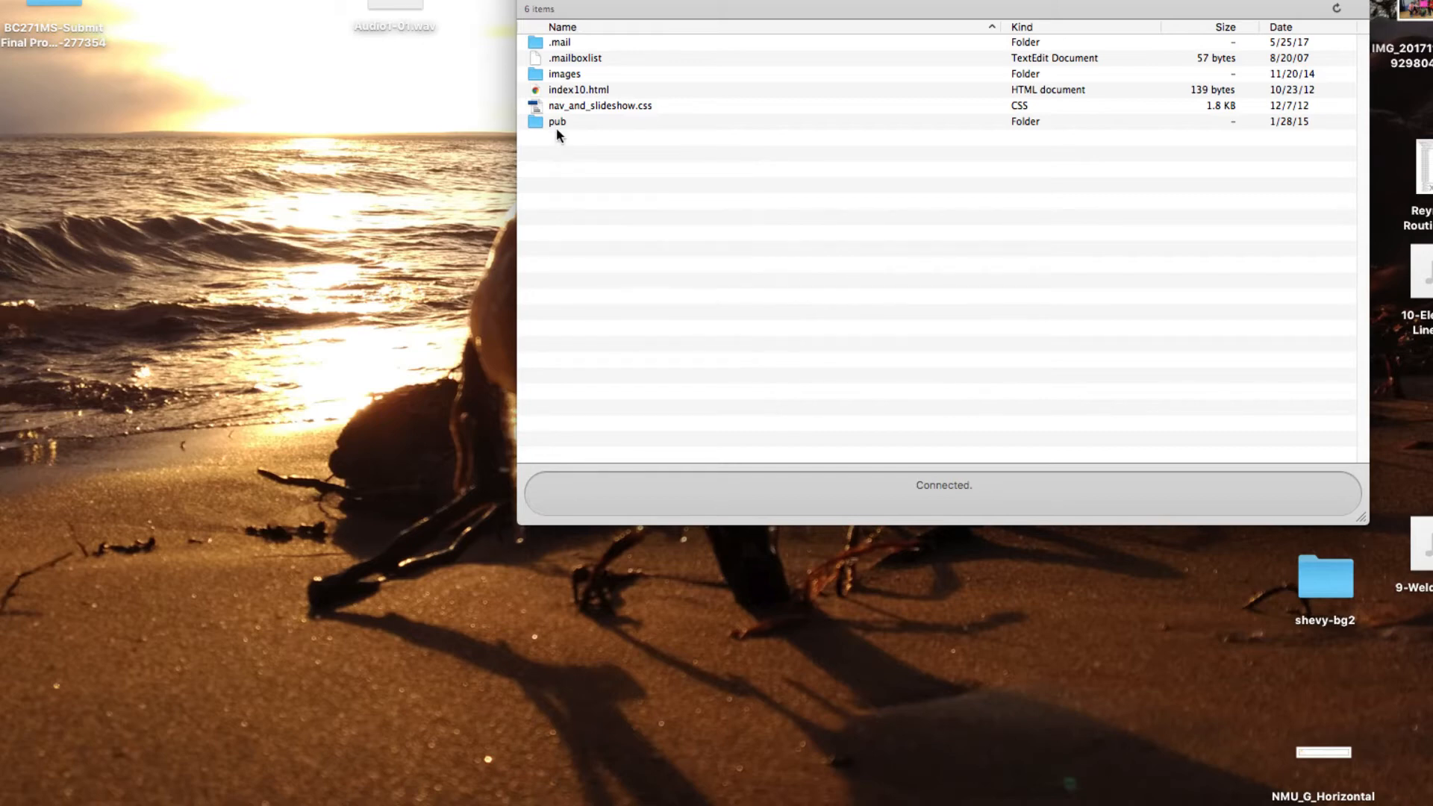
double_click(554, 119)
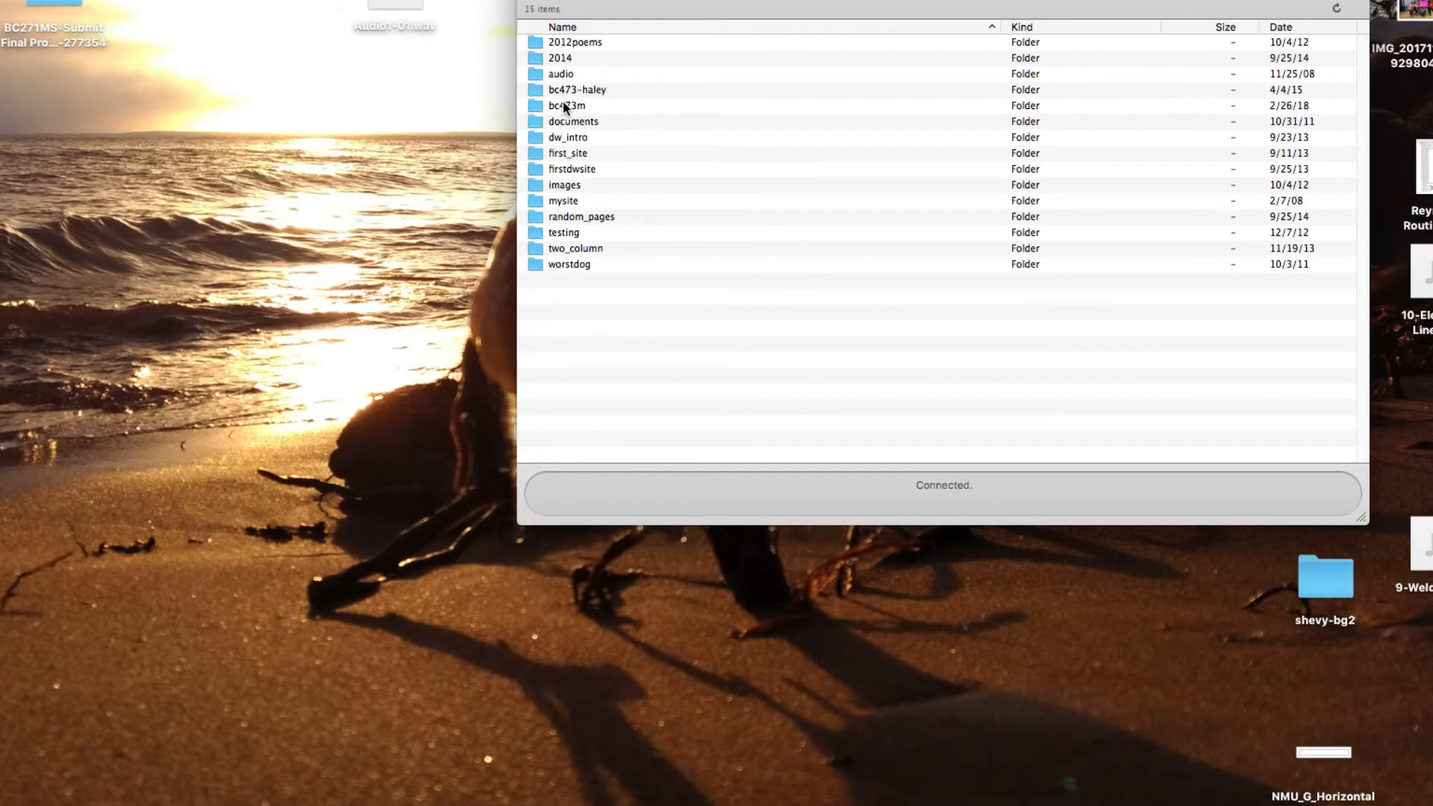
click(563, 103)
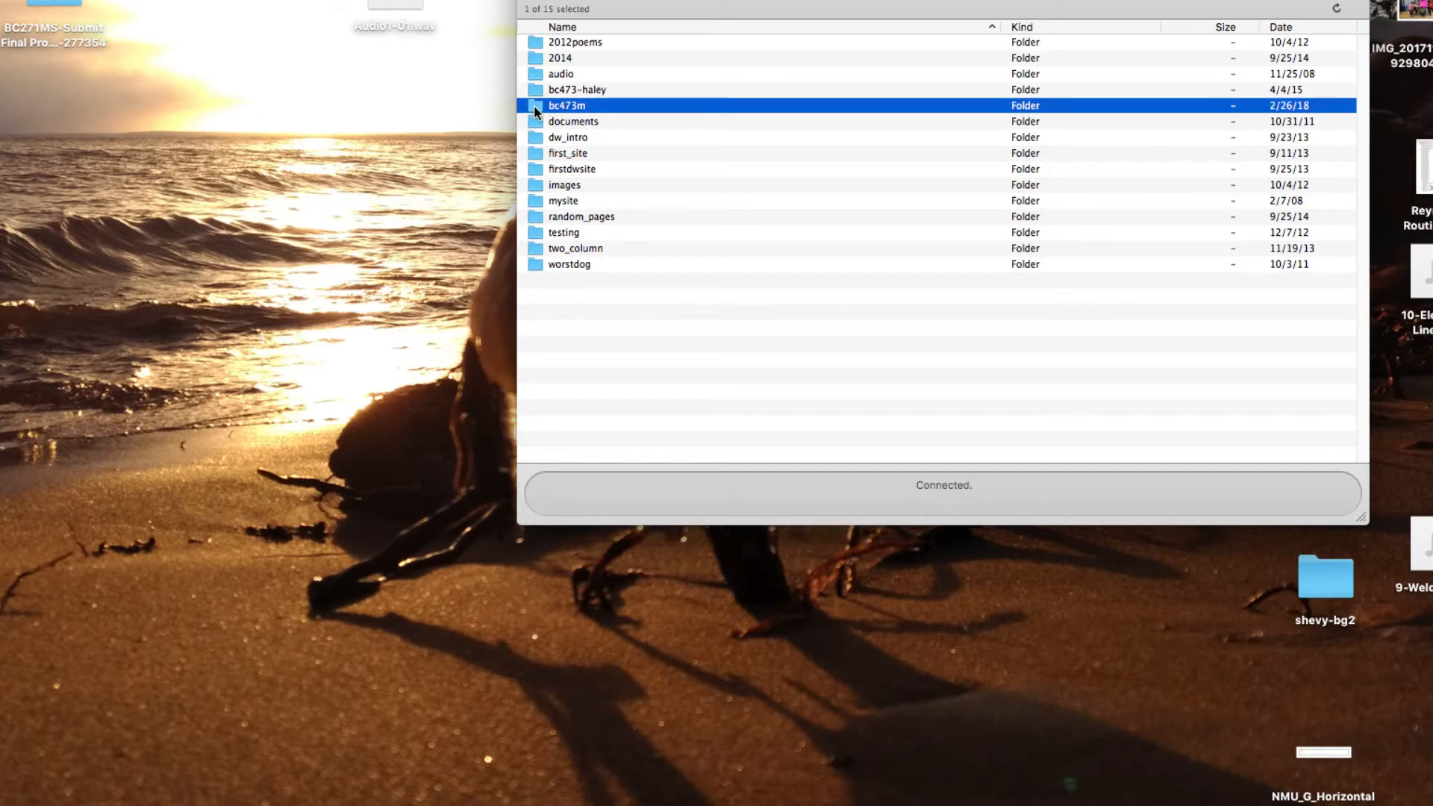
double_click(534, 107)
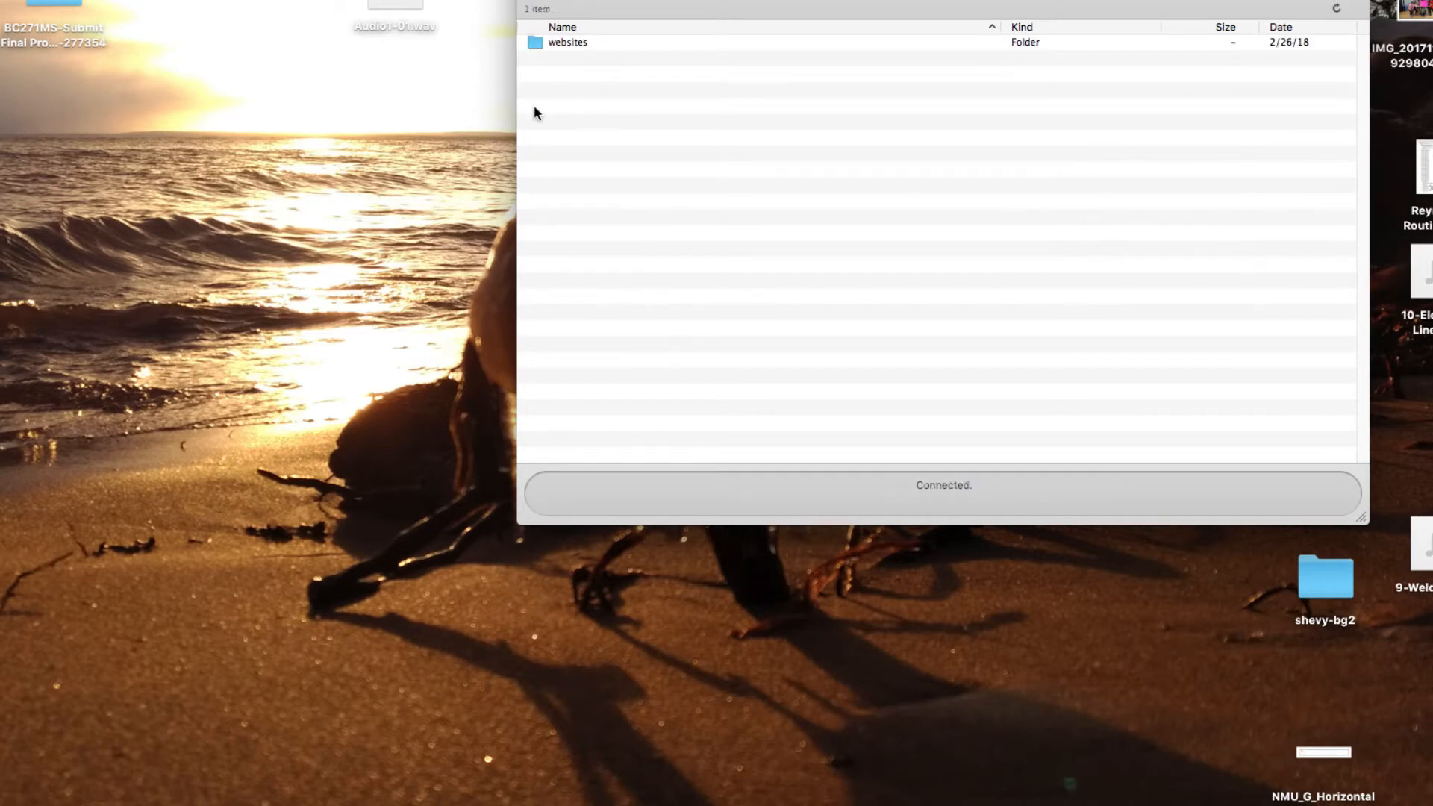
double_click(537, 45)
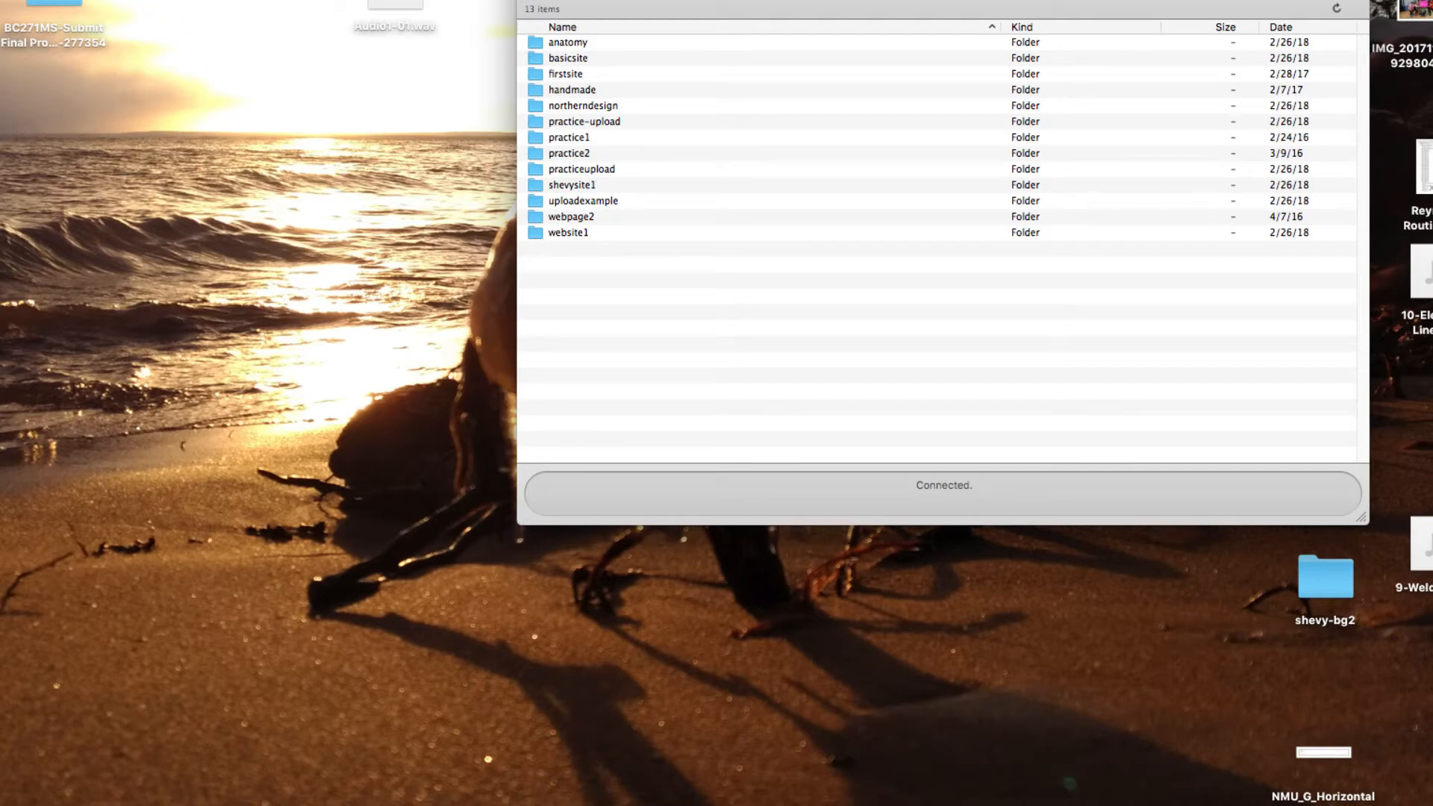
click(2, 804)
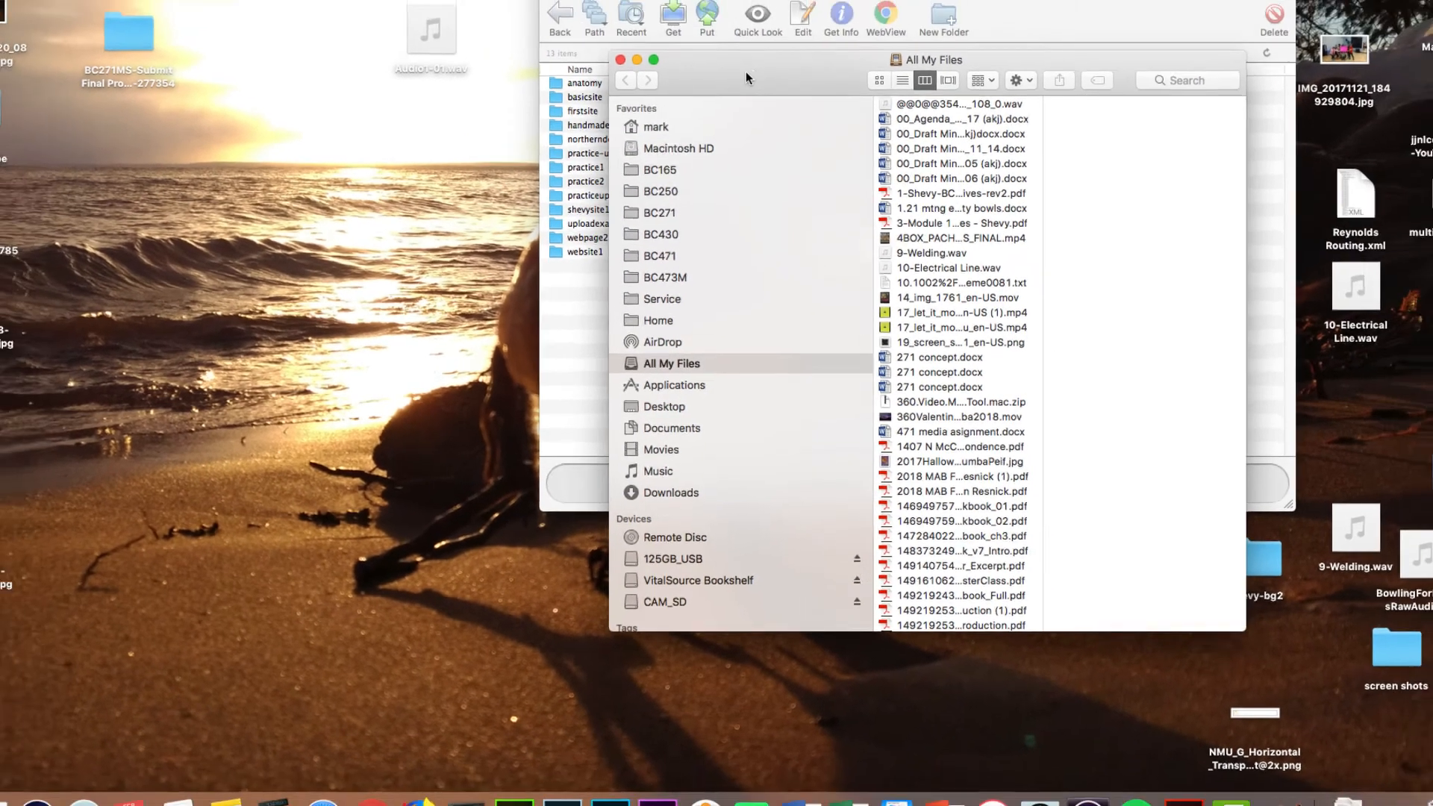
- Place the Finder window at upper left and the slightly taller Fetch window beside it
drag(746, 78, 78, 13)
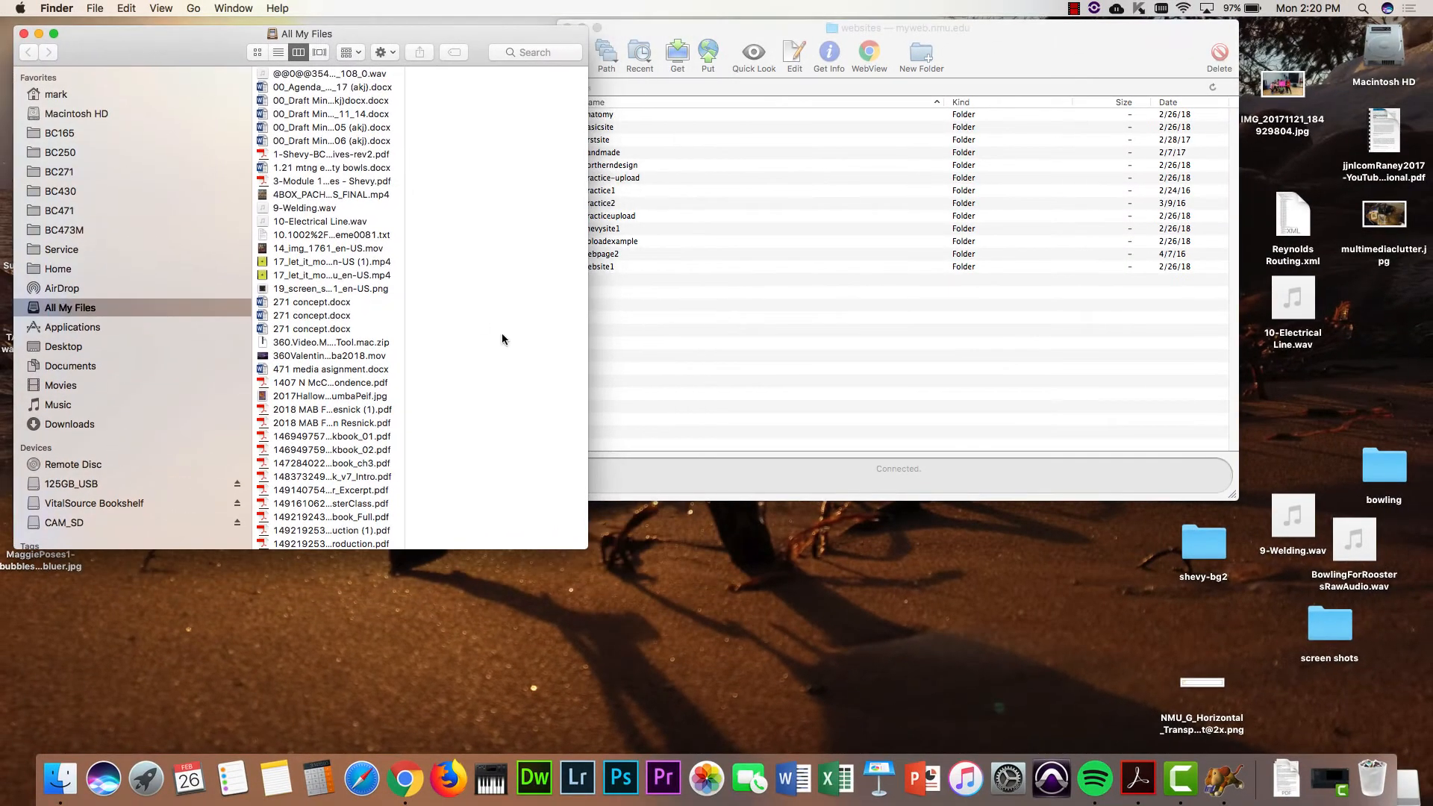
click(640, 497)
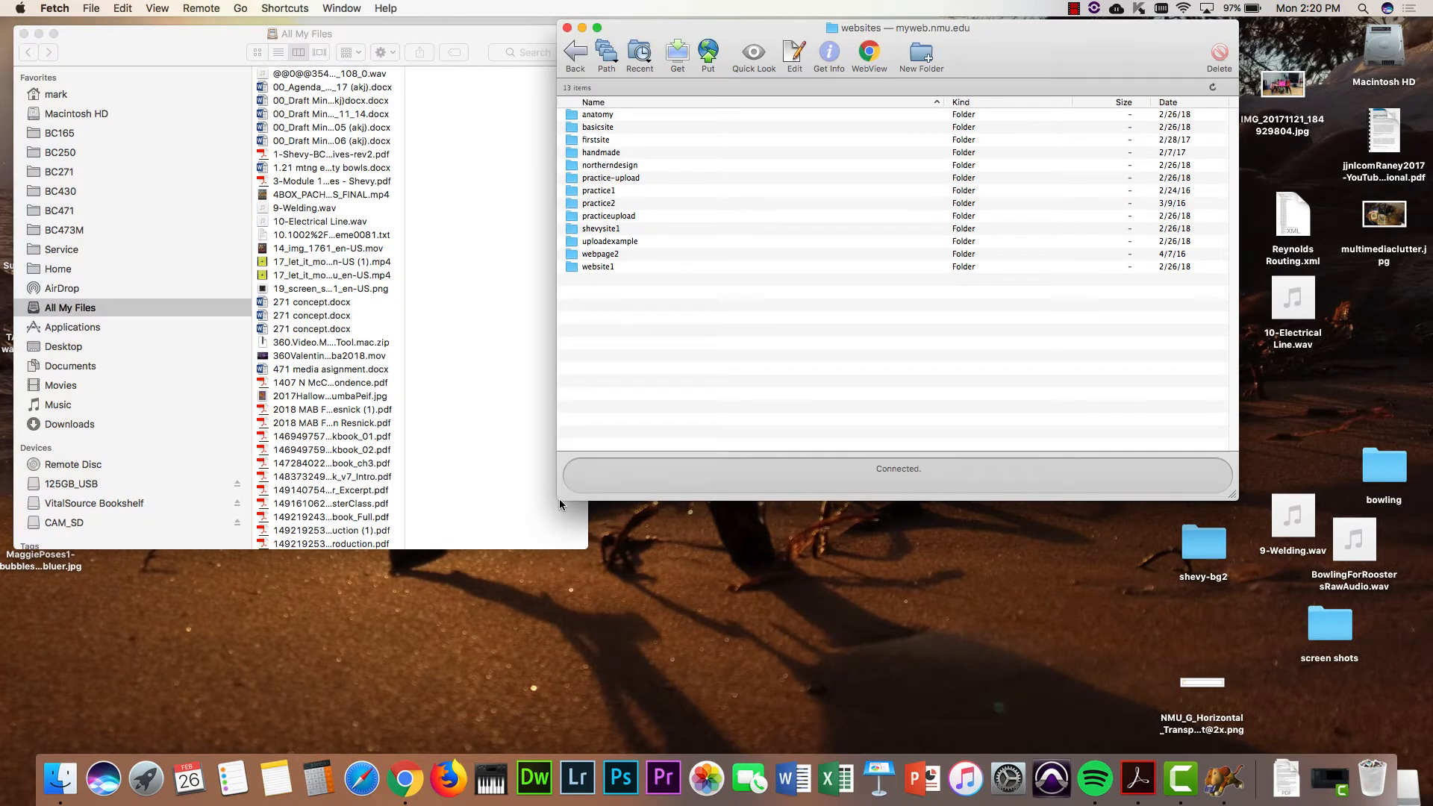
drag(562, 500, 689, 521)
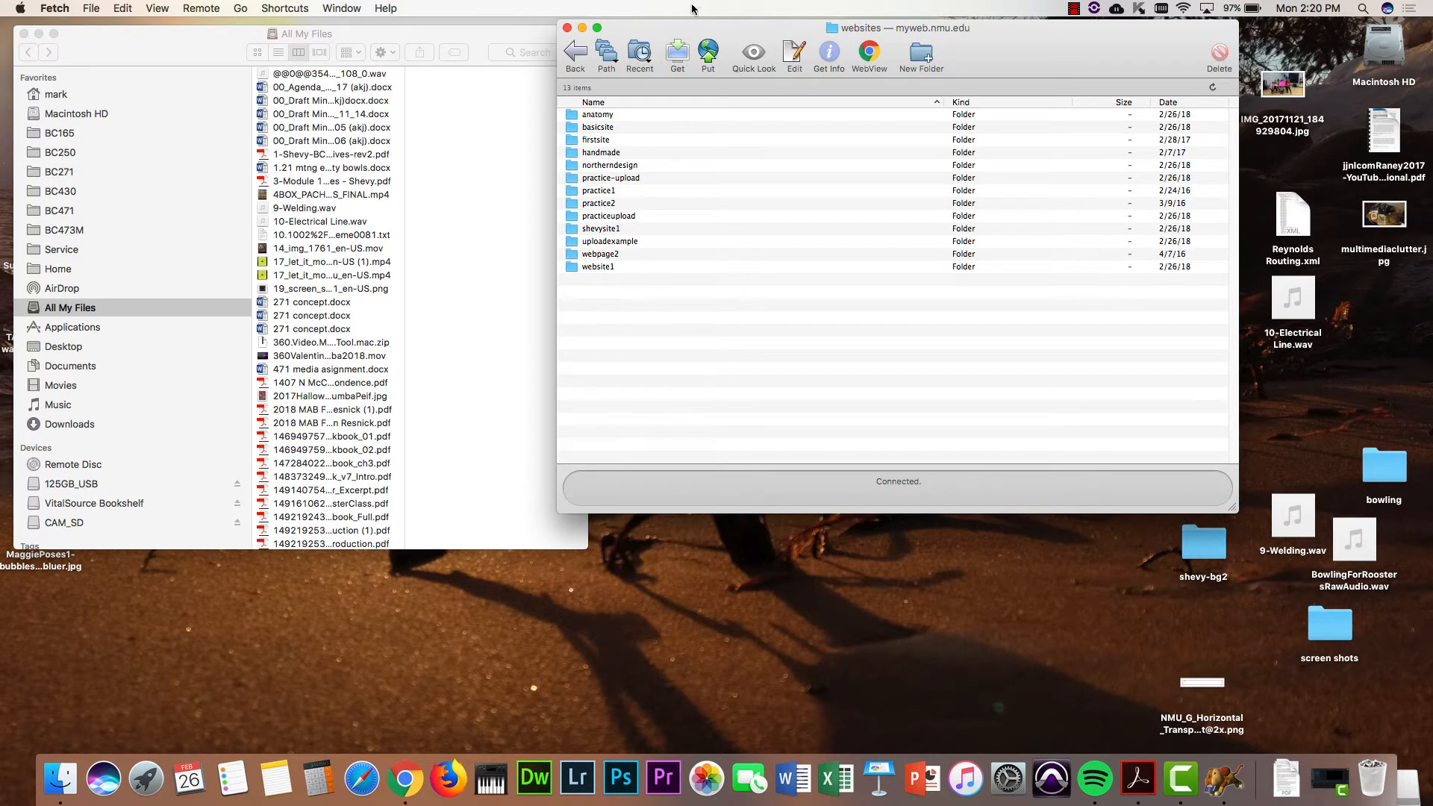
drag(693, 35, 785, 39)
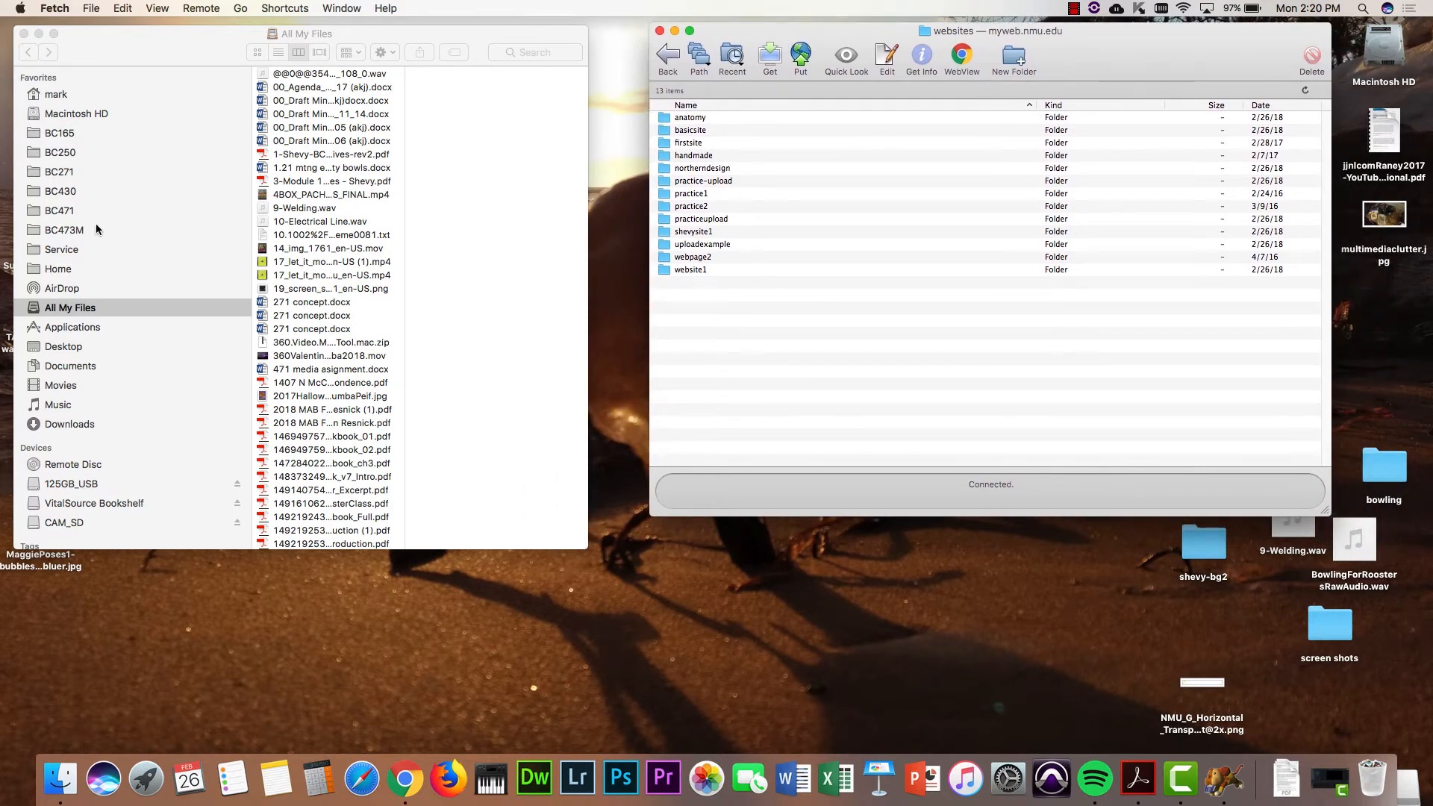
- Browse Documents › bc473m › websites › shevysite1 in Finder, peeking into its images folder
click(79, 373)
click(79, 373)
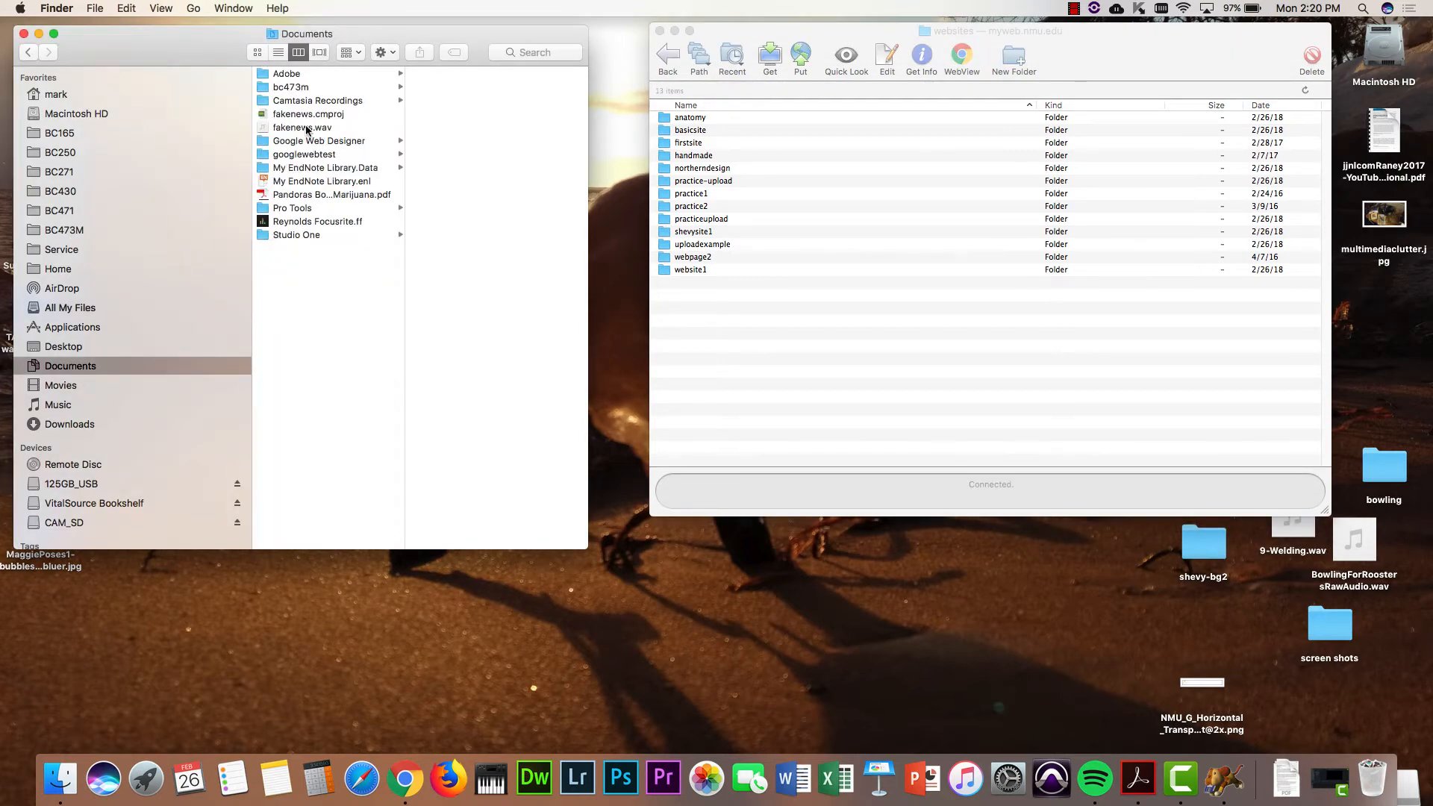
click(296, 88)
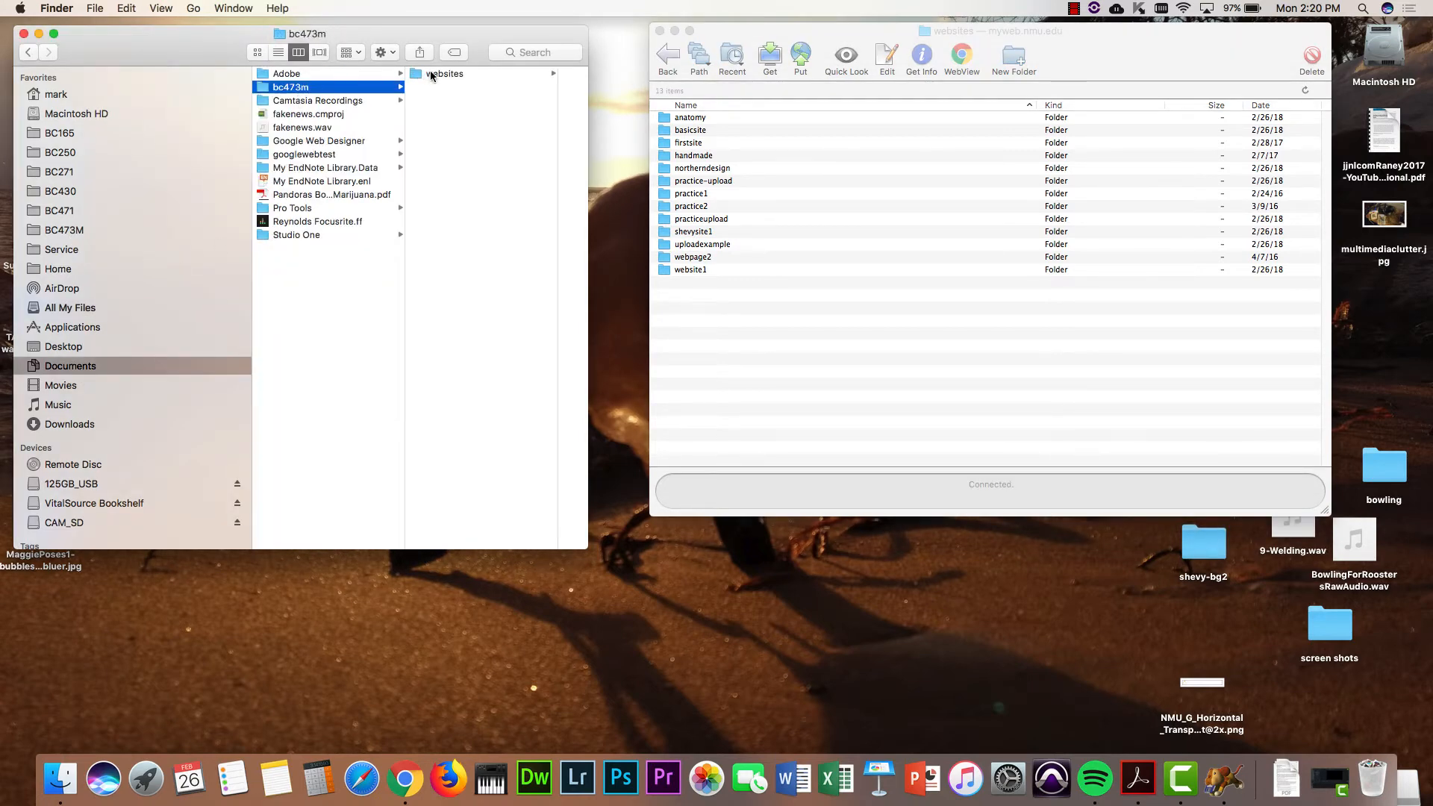
click(432, 75)
click(469, 74)
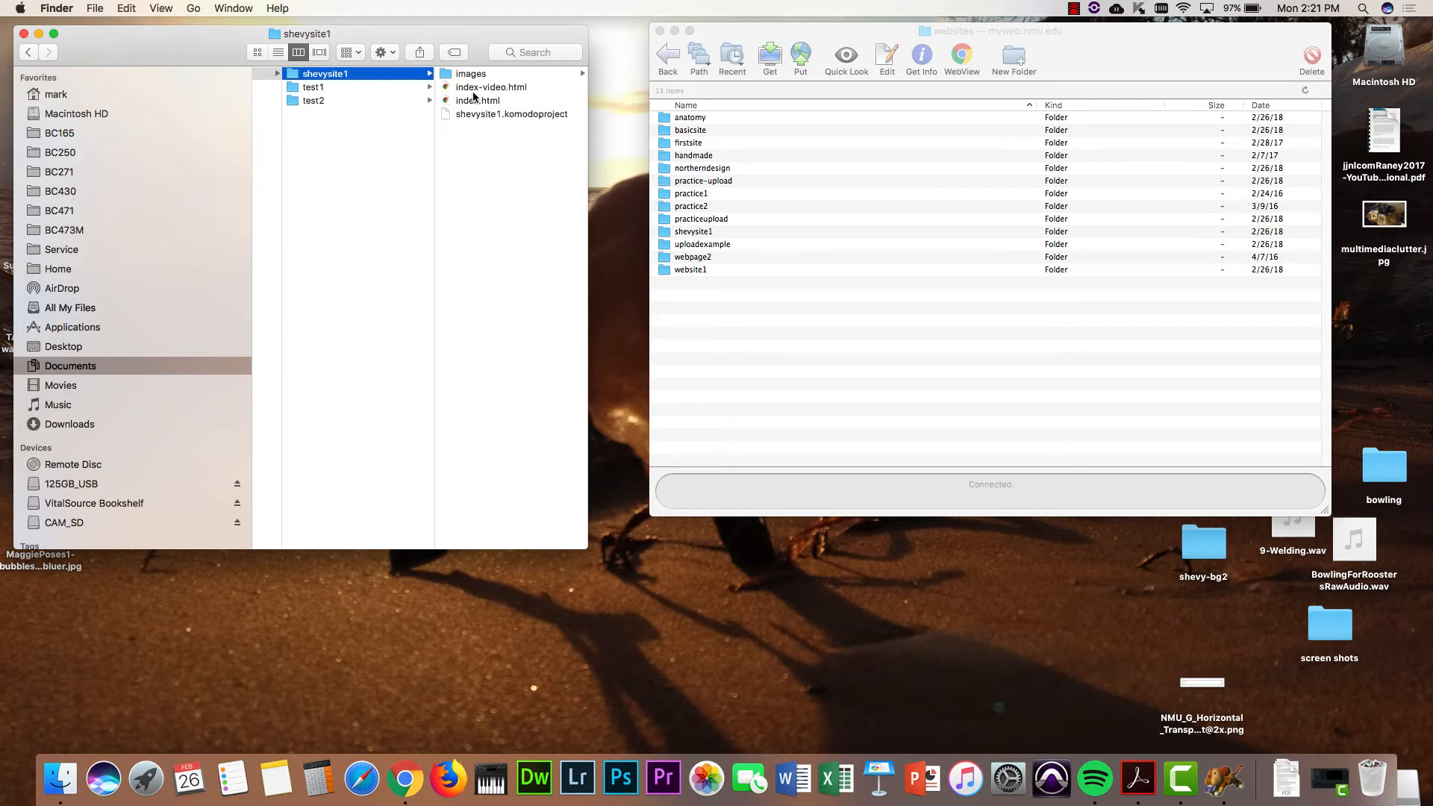
click(472, 74)
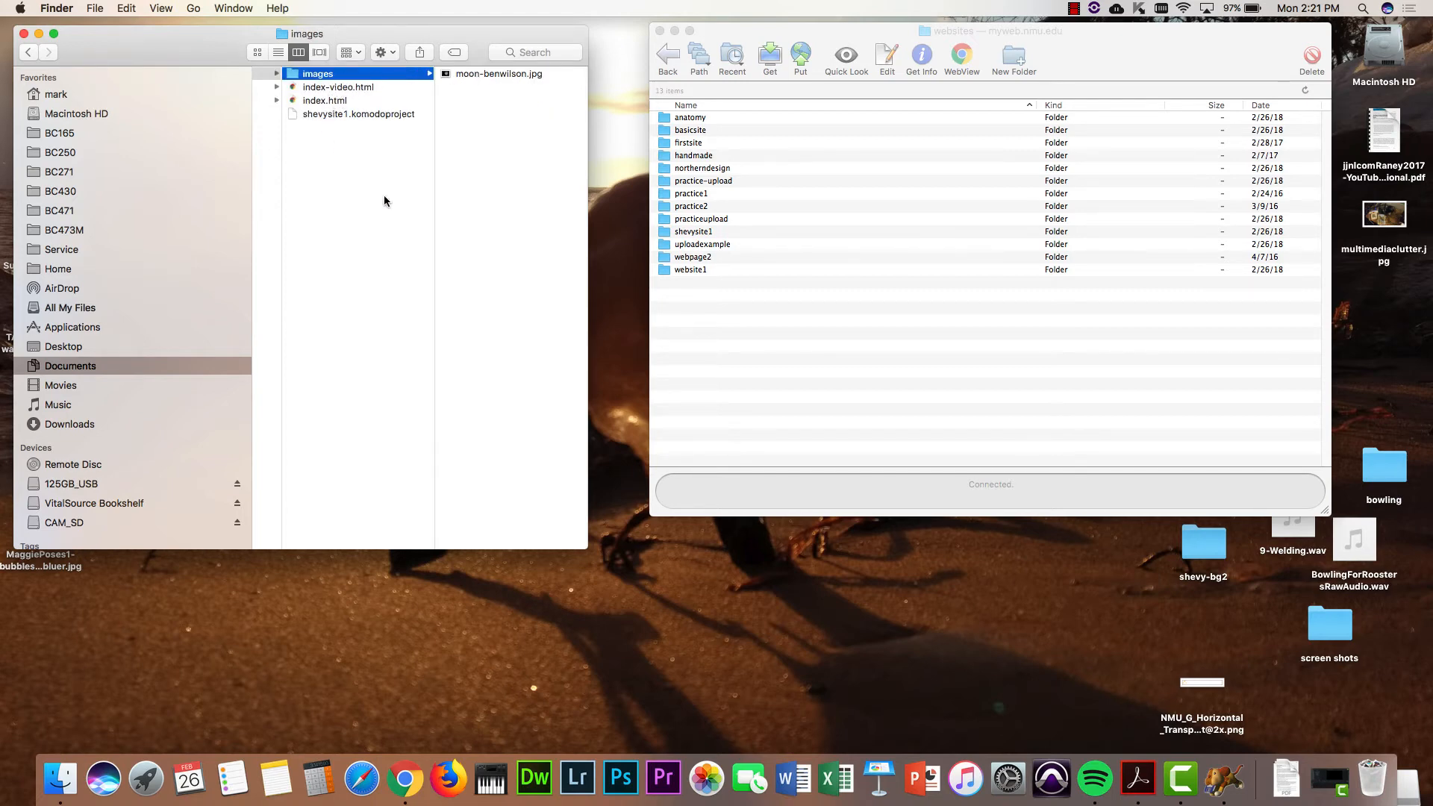
scroll(385, 201, left, 5)
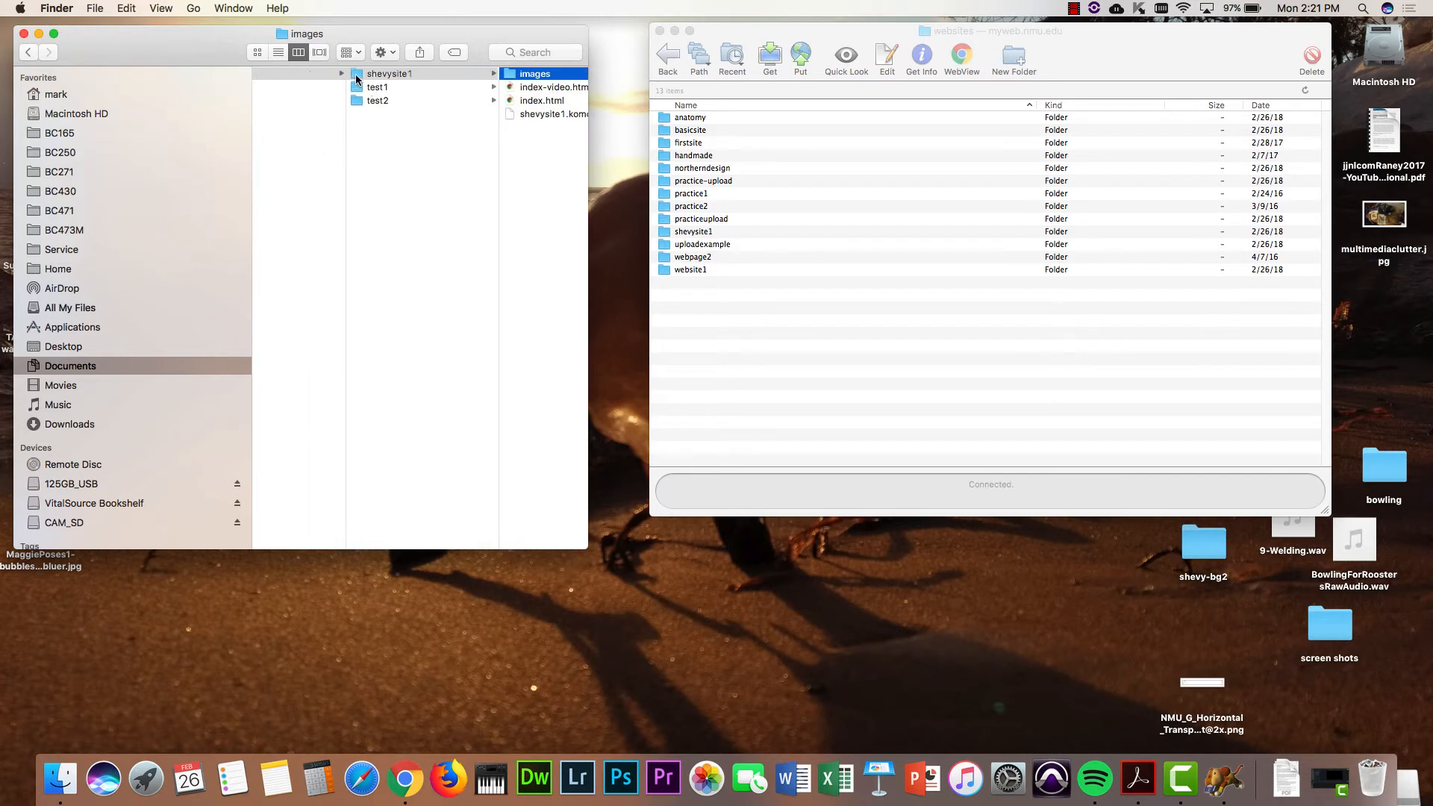
click(355, 76)
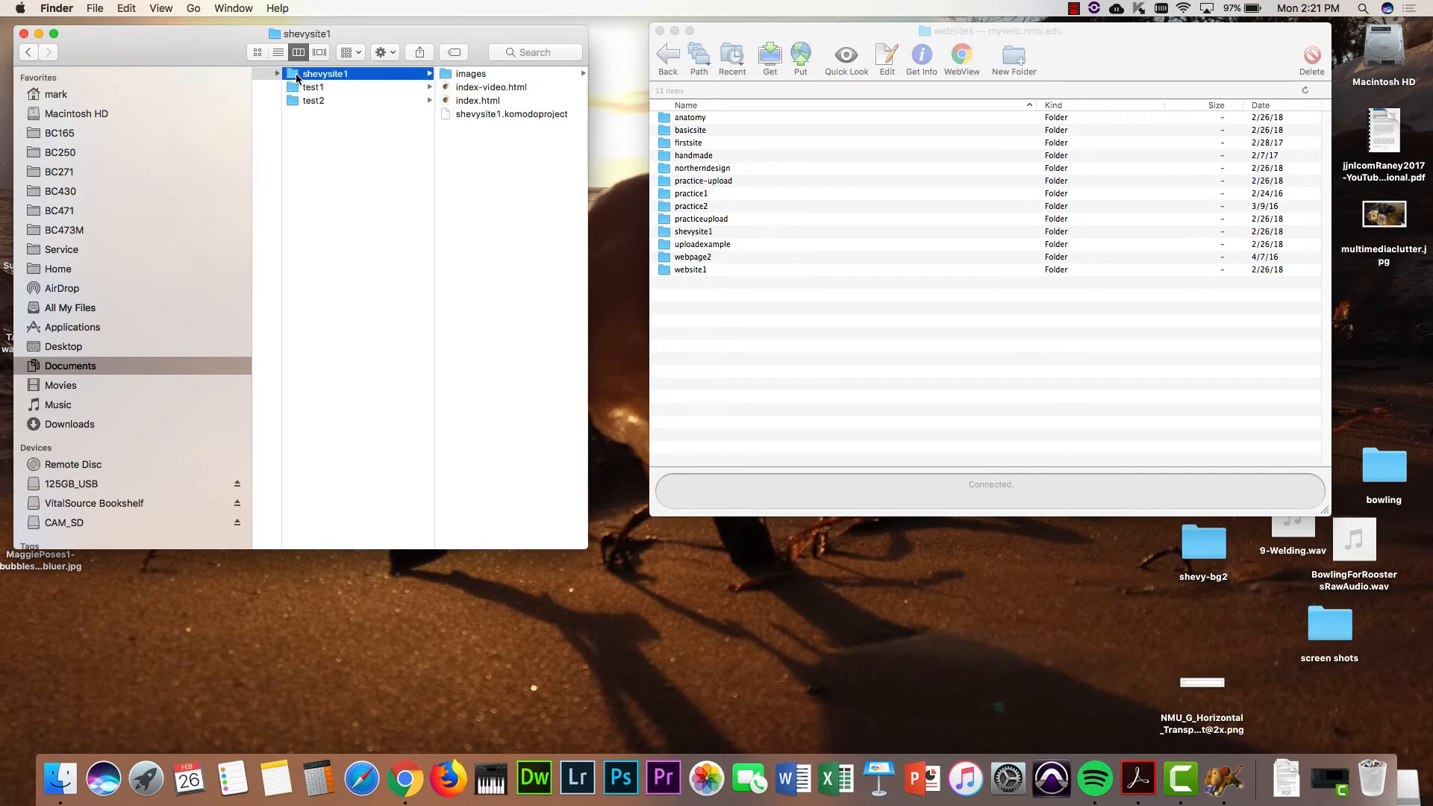
- Upload the local shevysite1 folder into the server's websites folder, then launch Chrome
drag(296, 73, 731, 349)
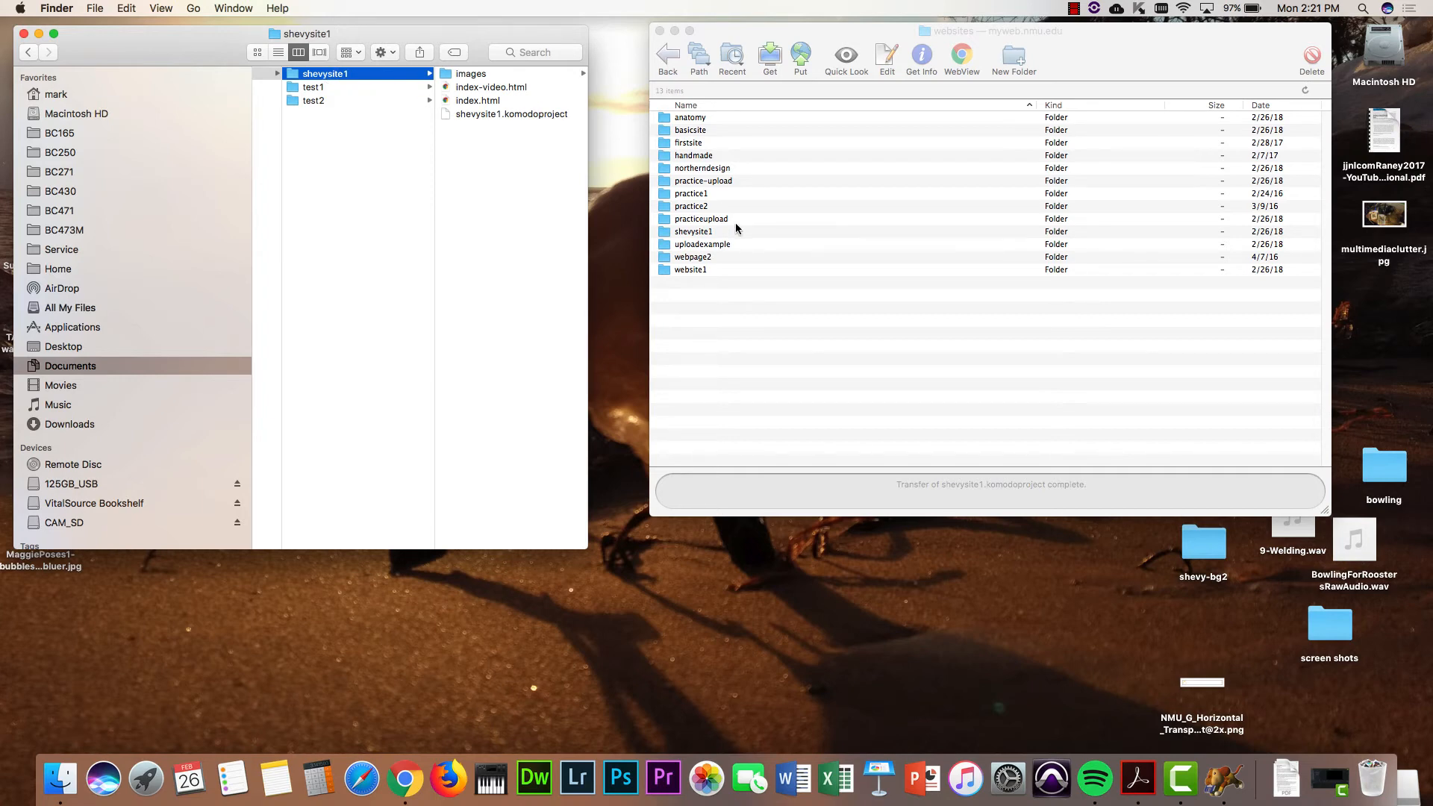
click(406, 776)
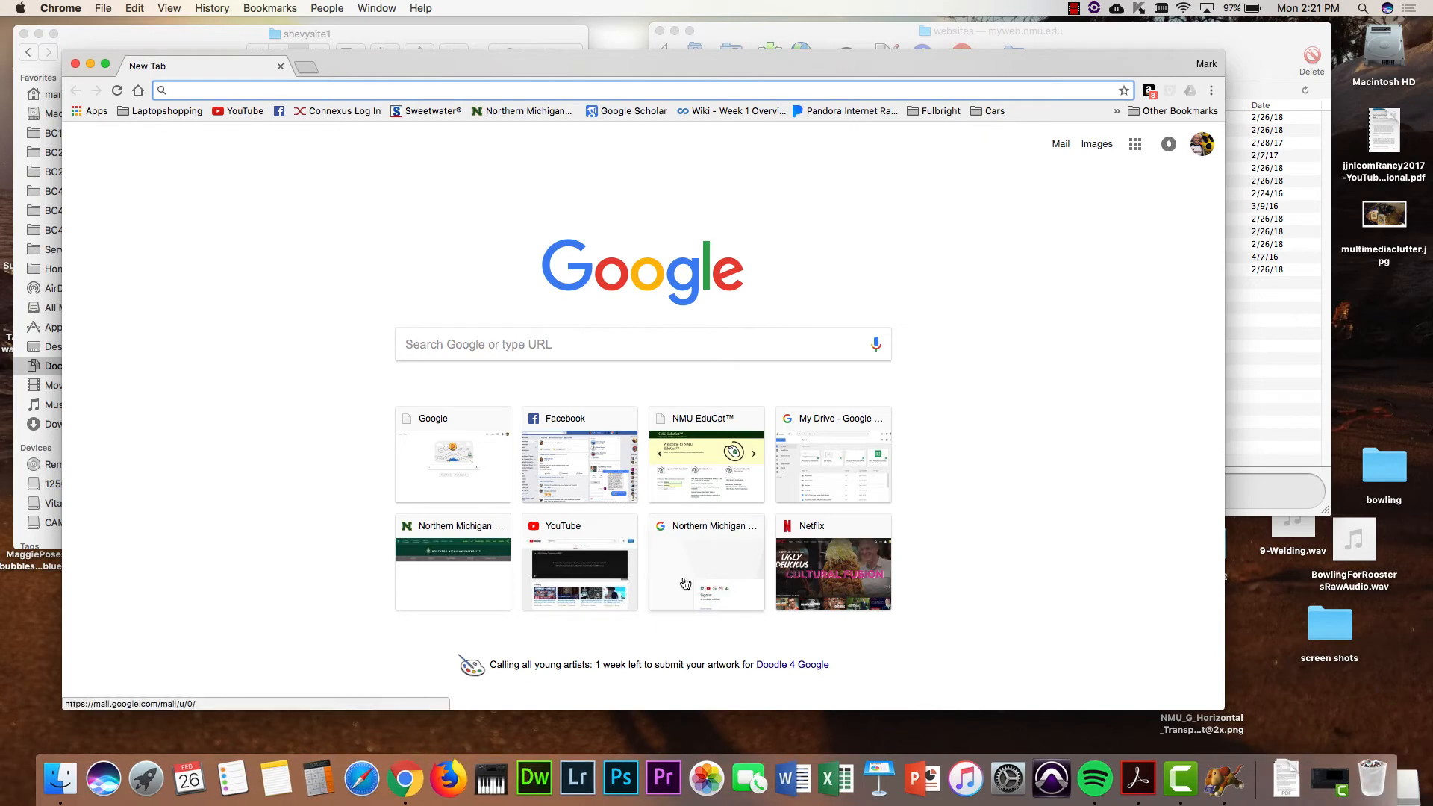
- Shrink the Chrome window, step Fetch back to the server's pub folder, and return to Chrome
drag(1222, 58, 1158, 321)
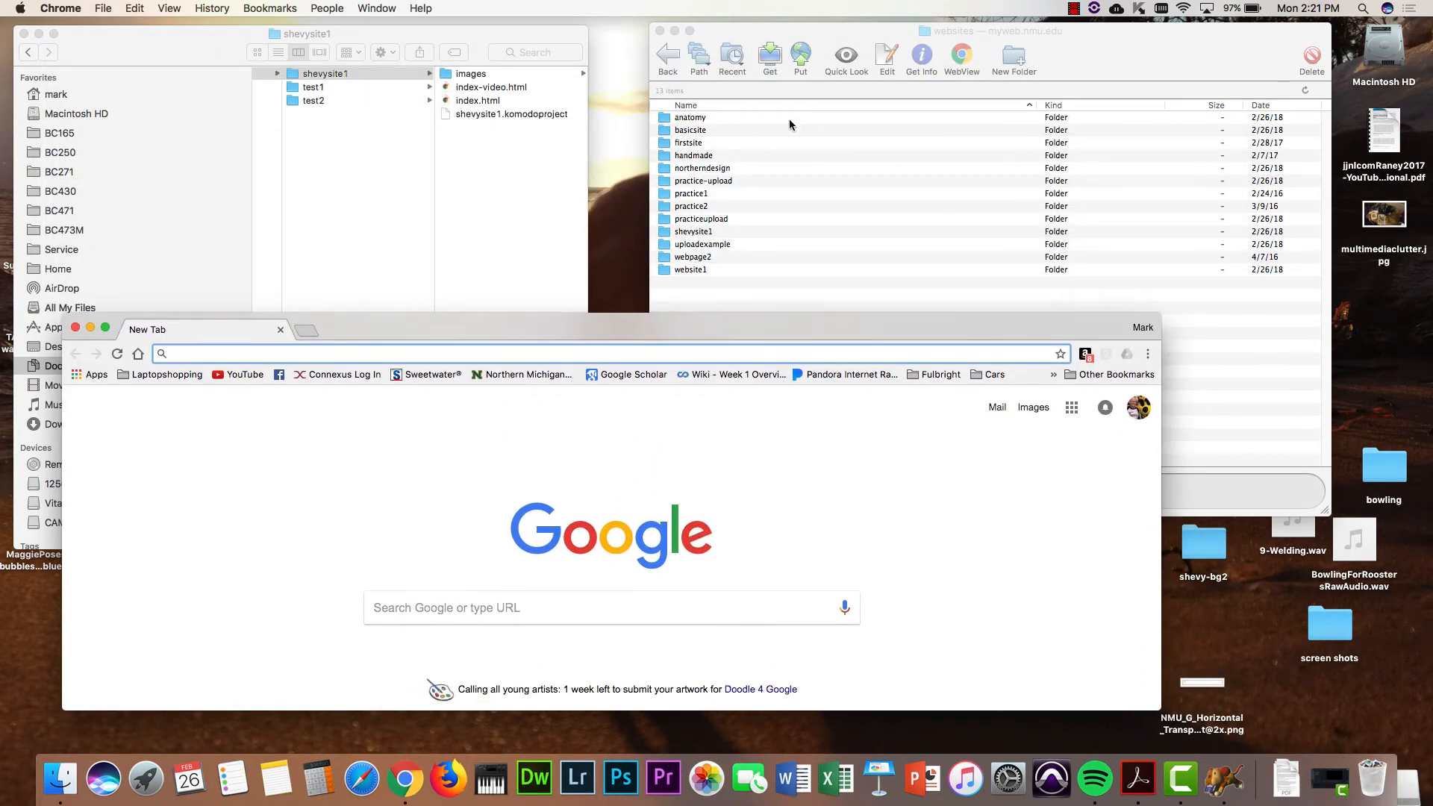
click(763, 33)
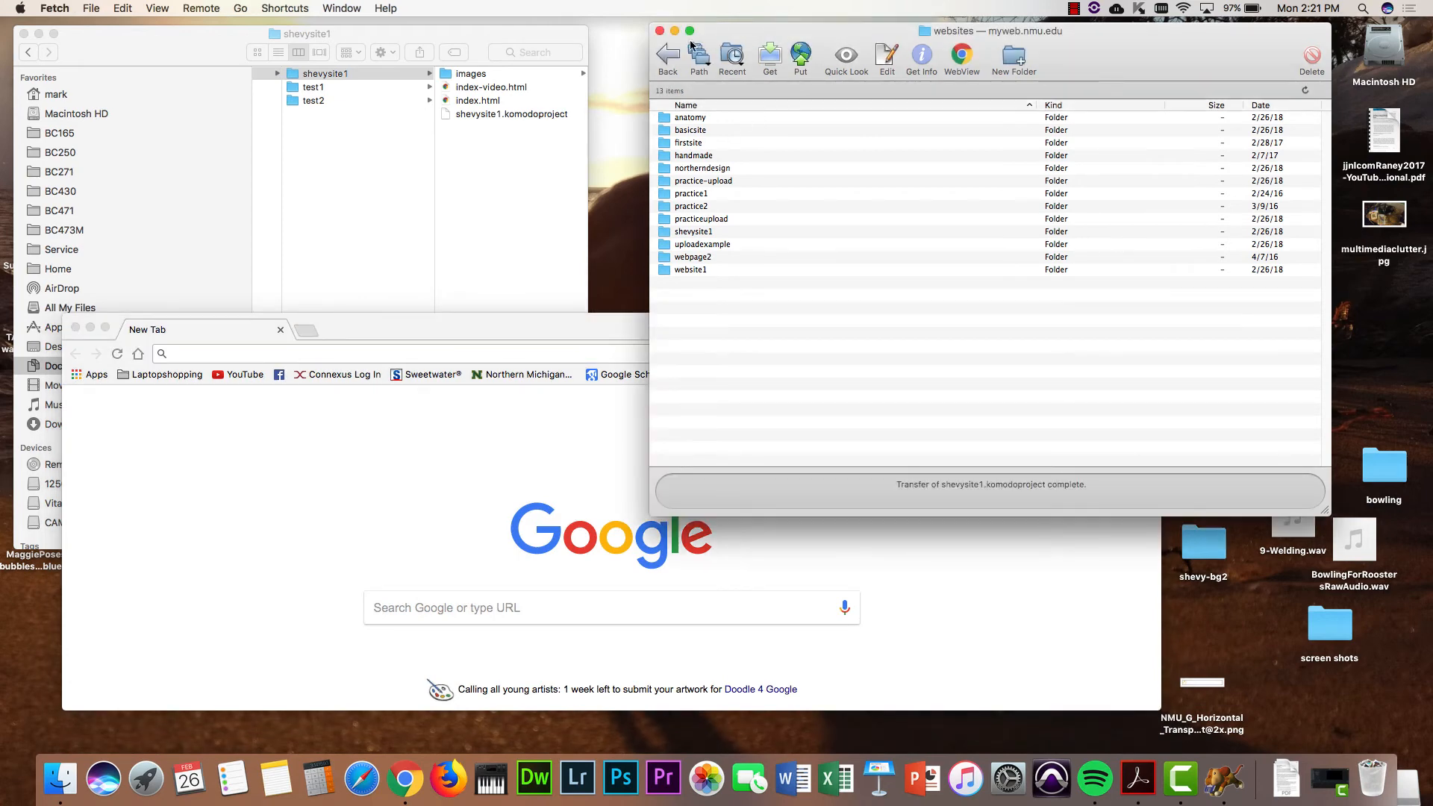
click(671, 59)
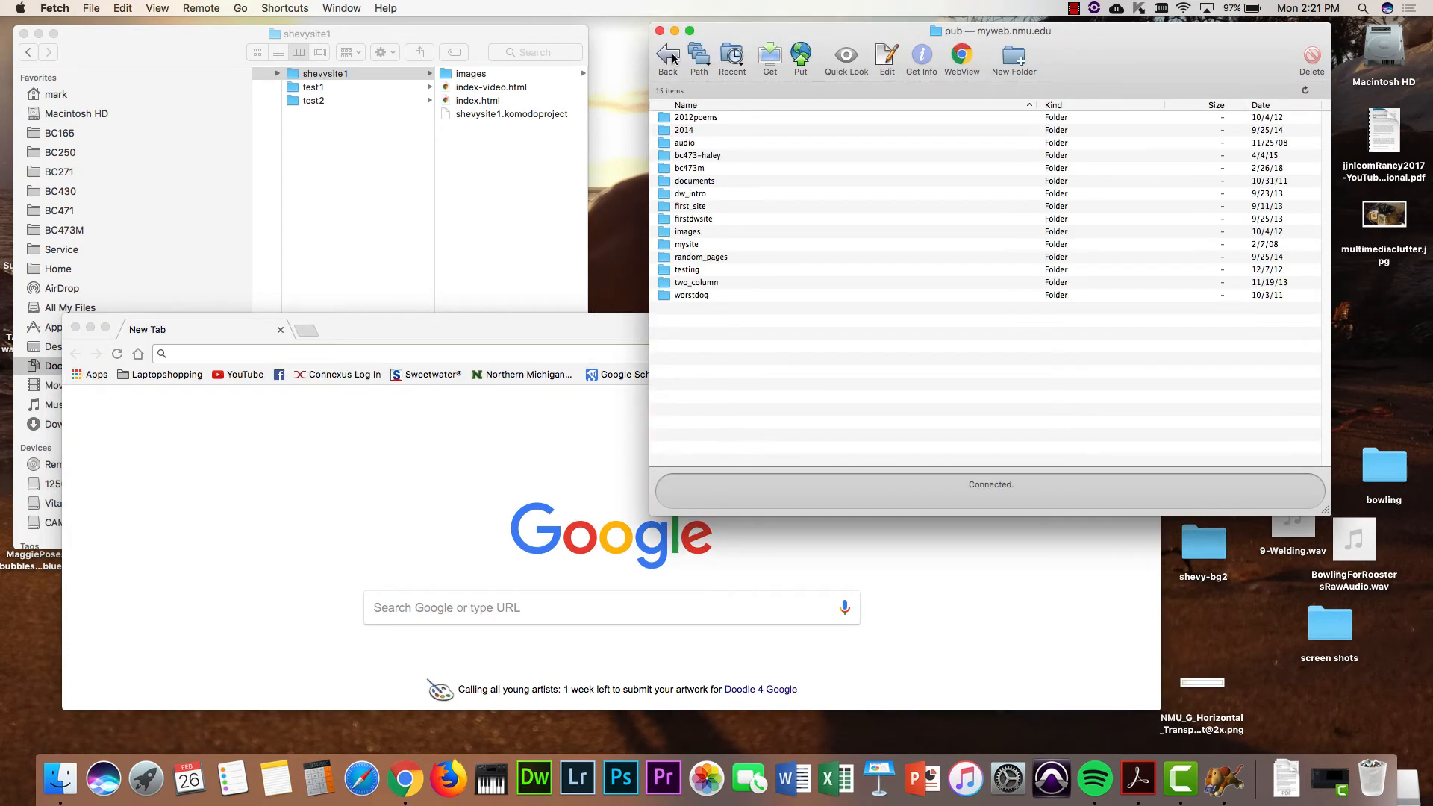
click(671, 59)
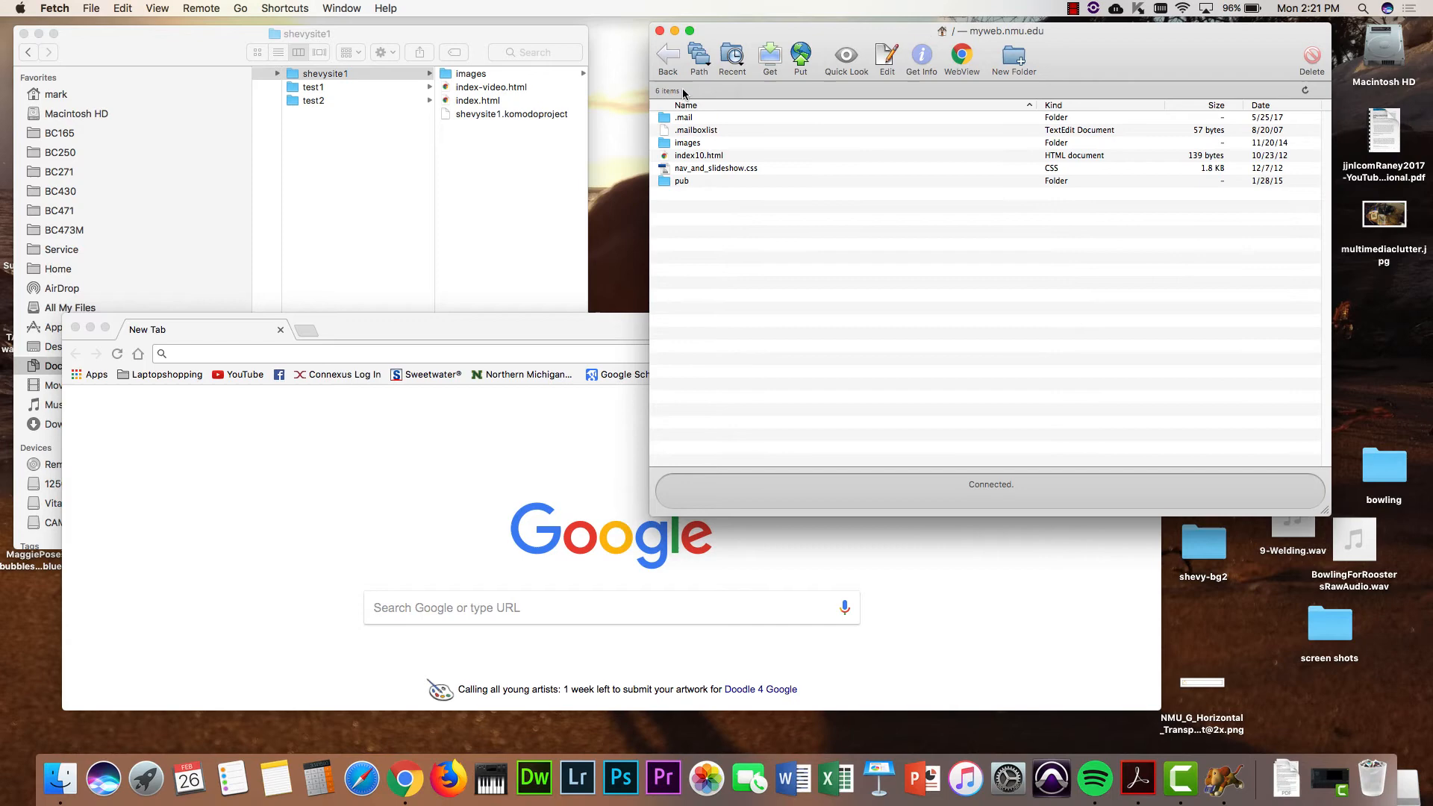
double_click(676, 181)
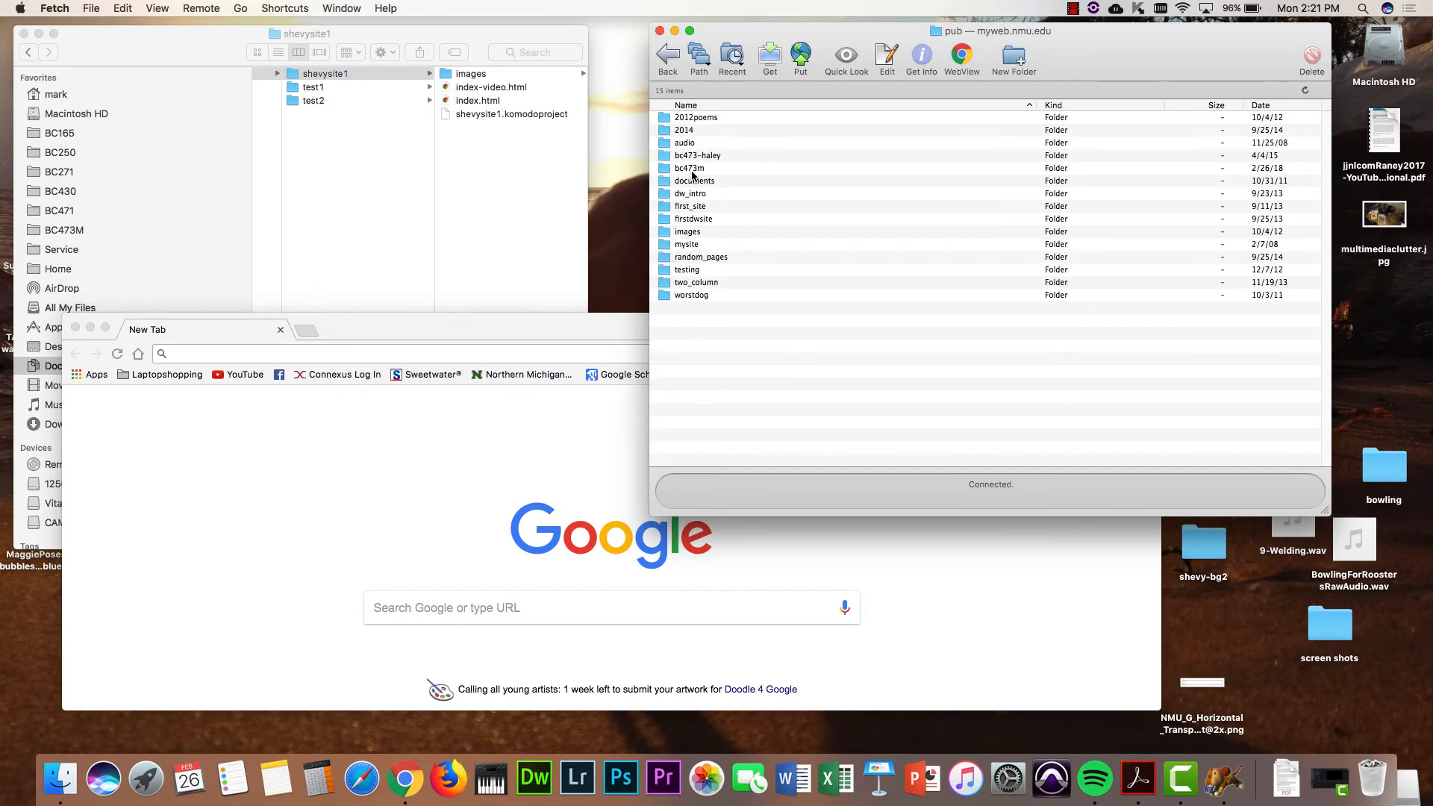
click(473, 354)
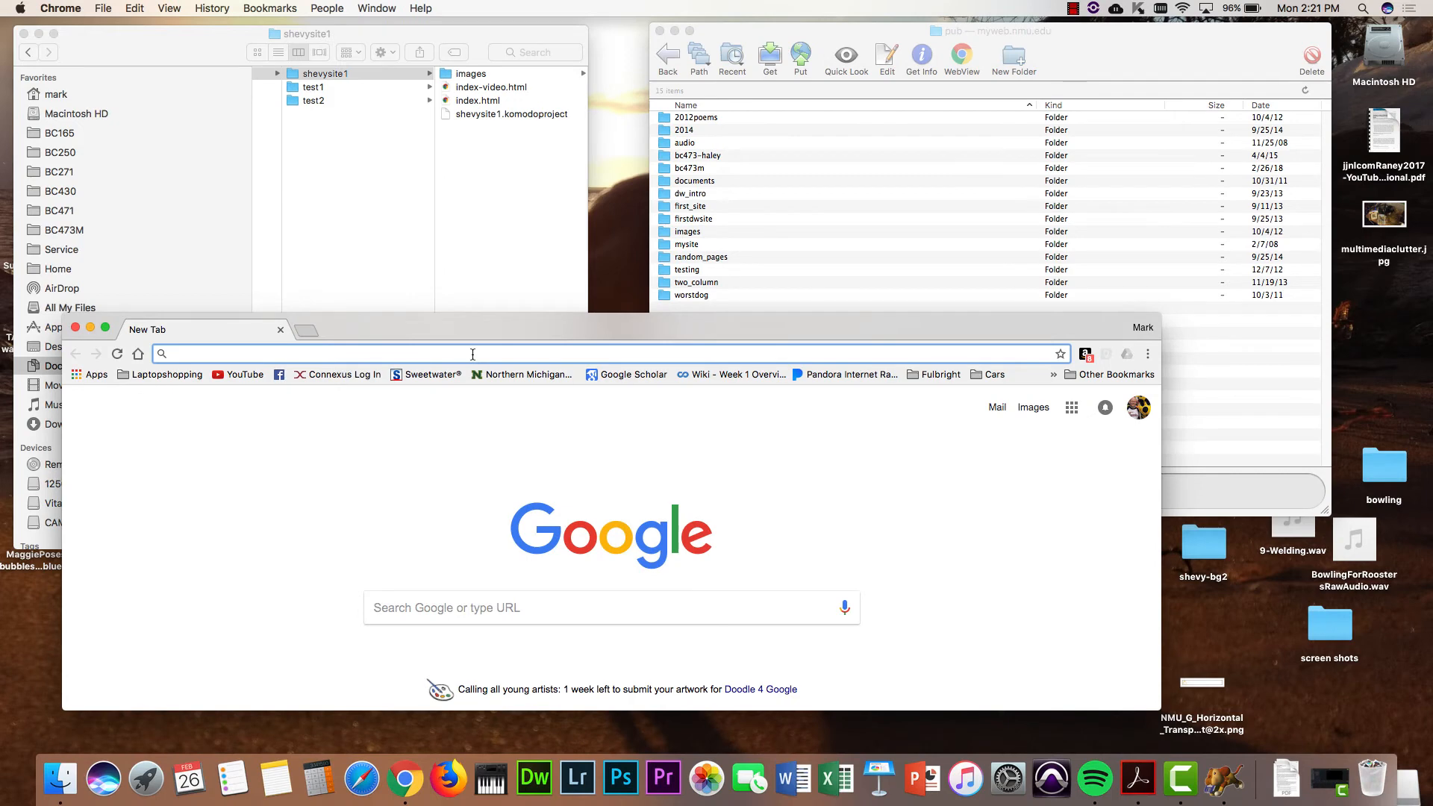
- Enter myweb.nmu.edu/~ in the address bar and accept the website1 autocomplete suggestion
text(my)
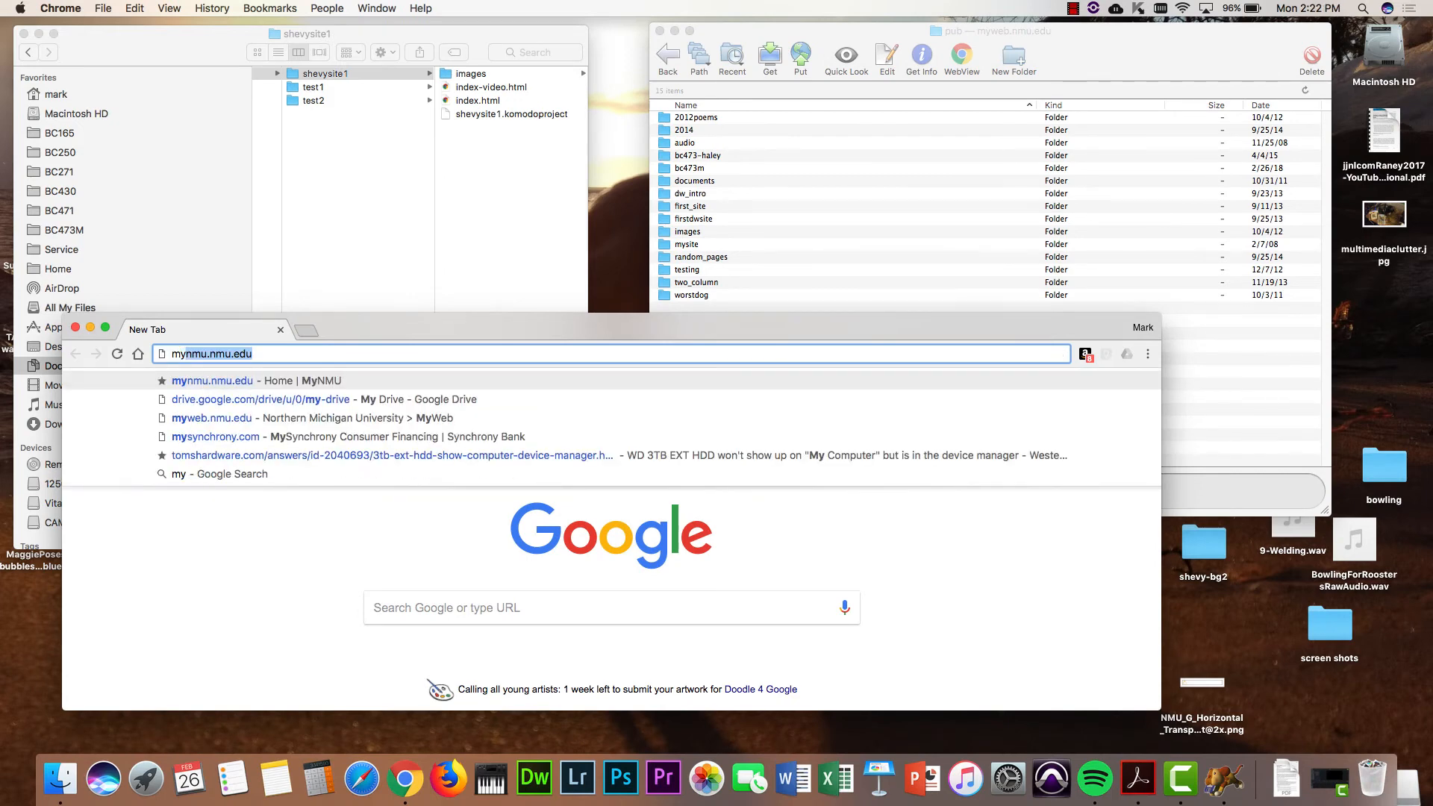
text(web)
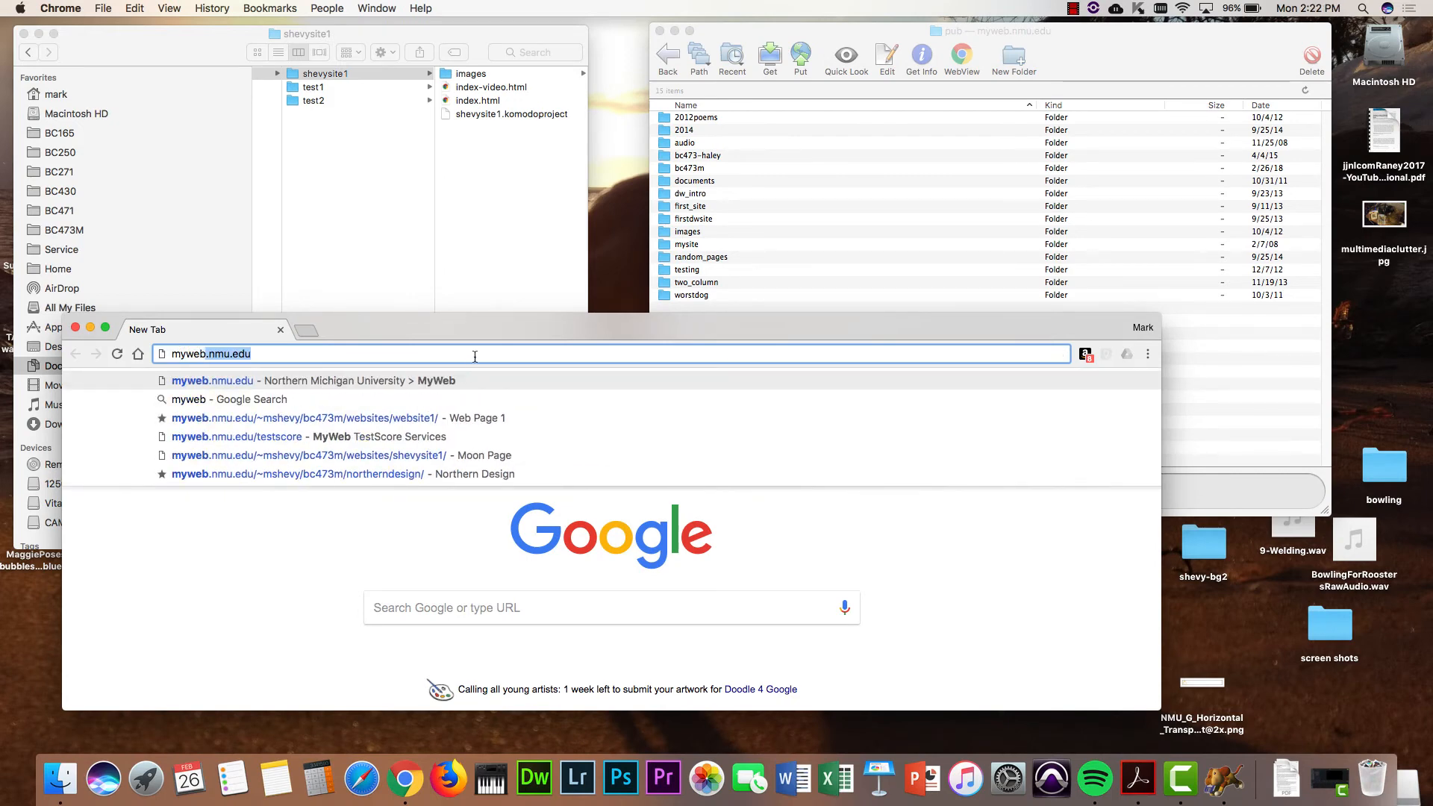
key(Right)
text(/)
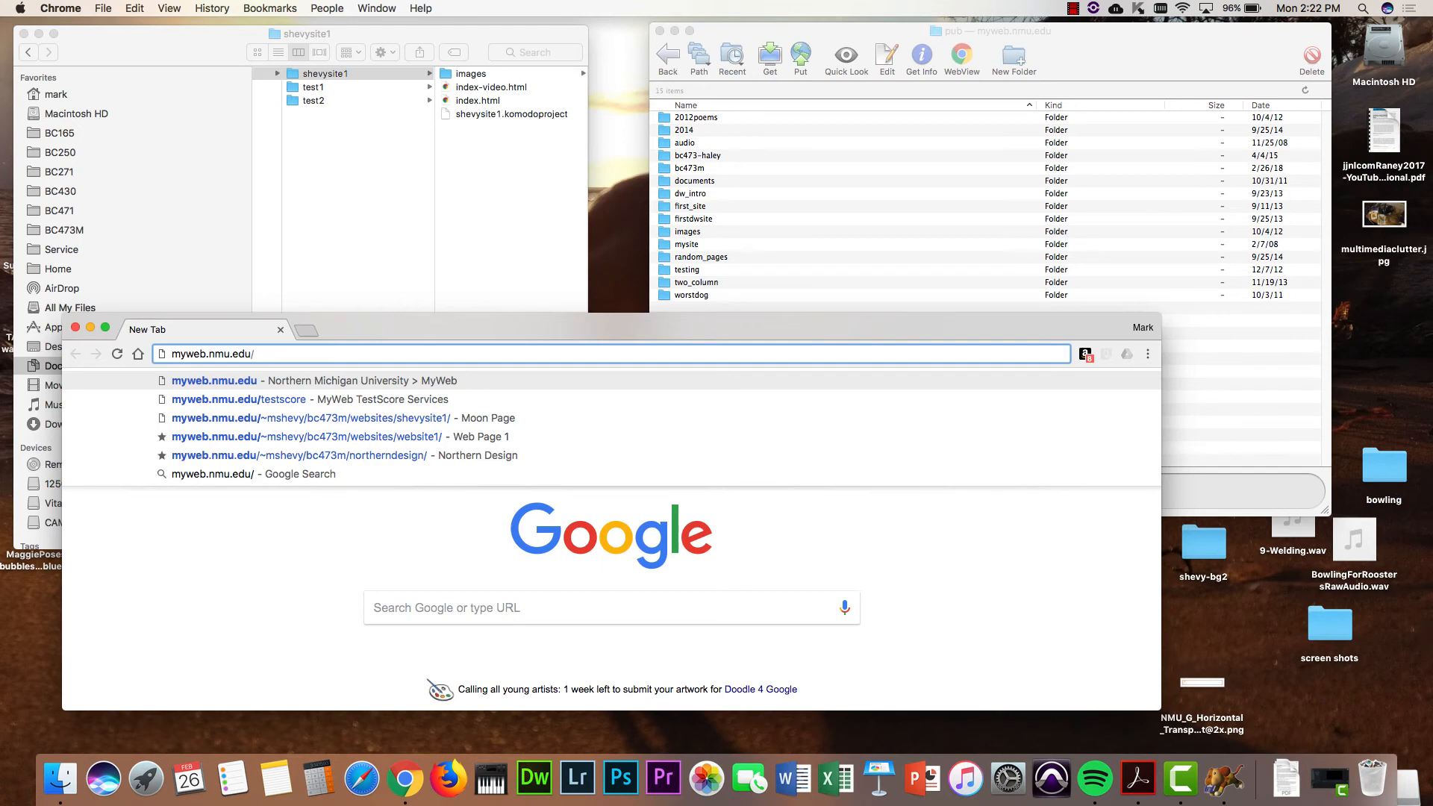
text(~)
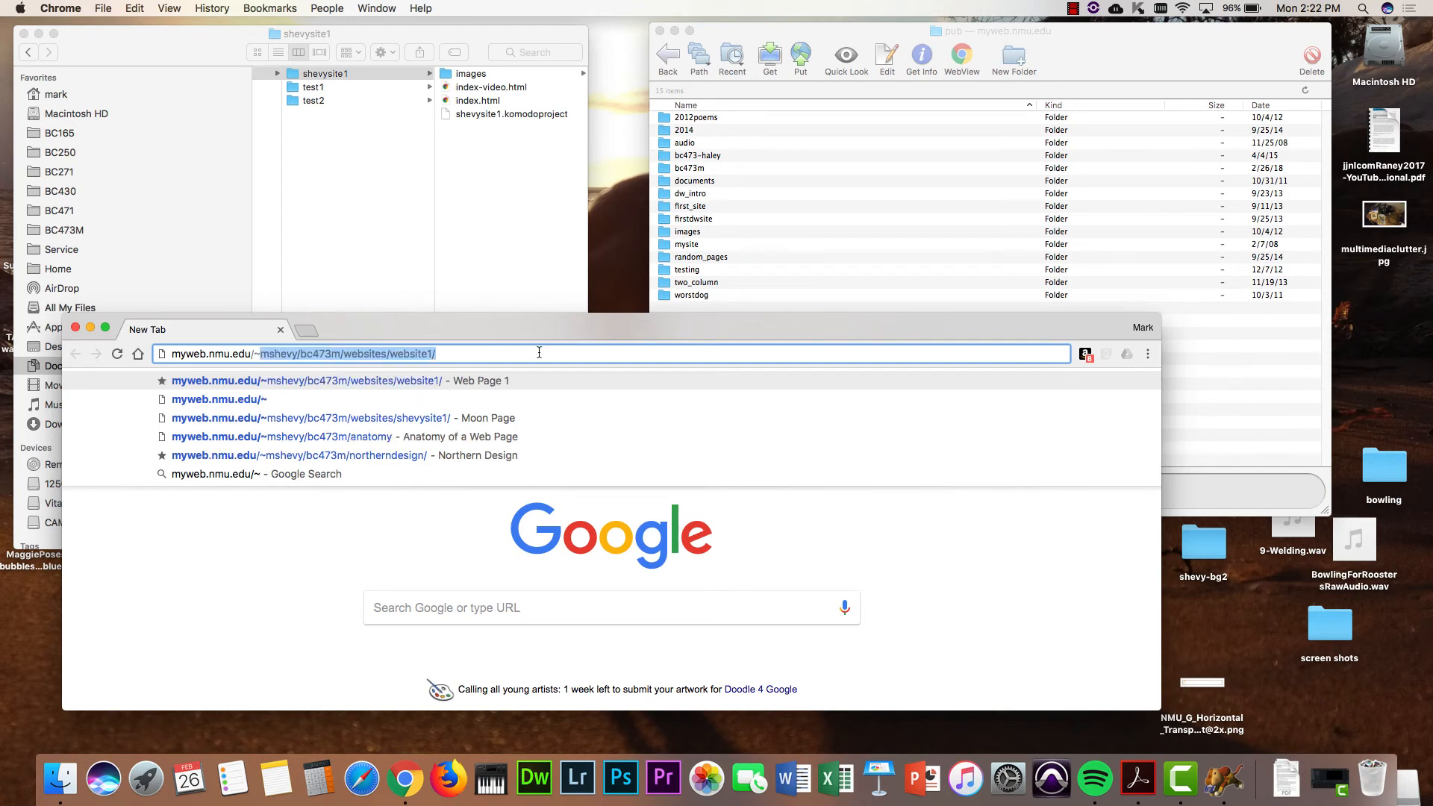
click(297, 354)
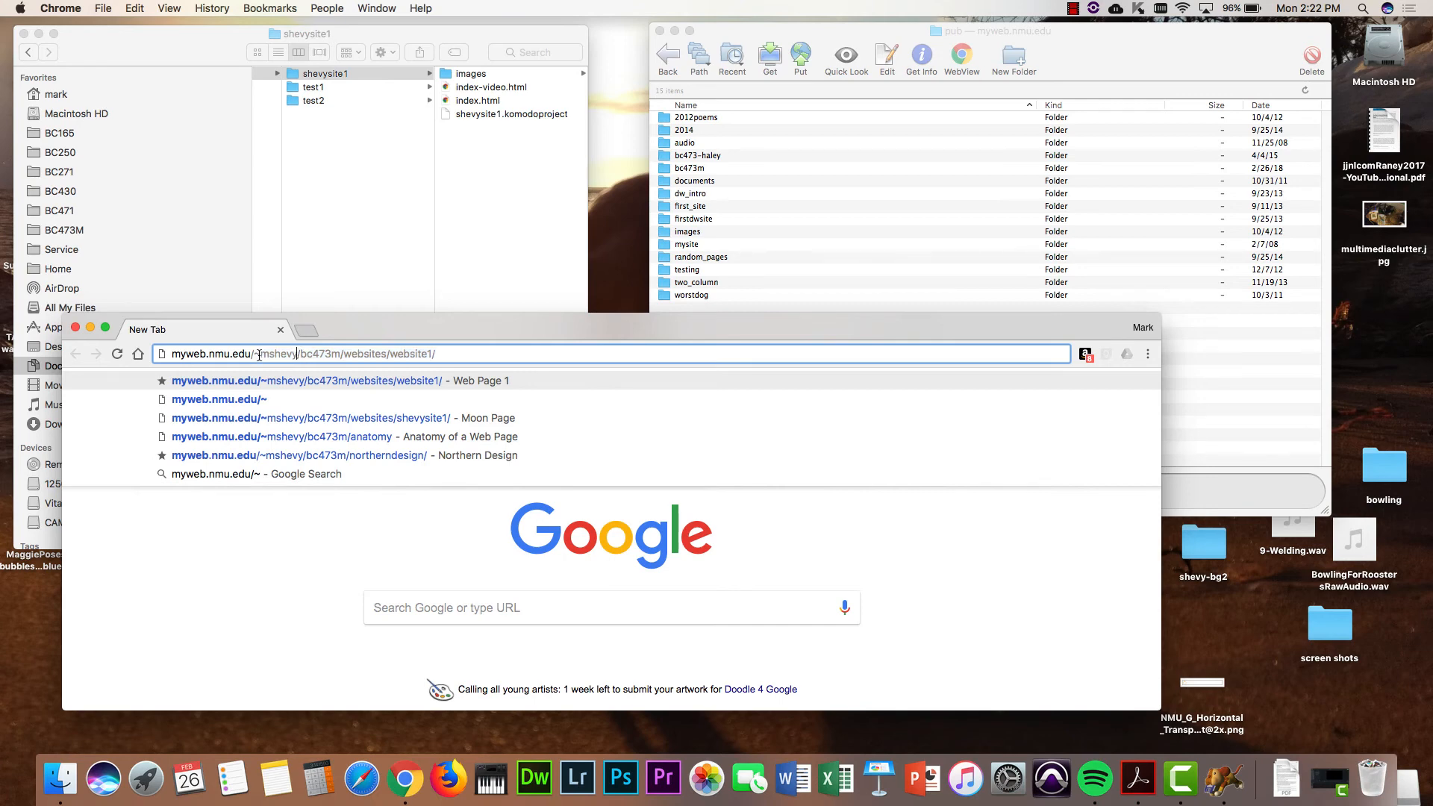
- Inspect the user-folder and bc473m segments of the URL by selecting them, then switch to Fetch
drag(259, 357, 297, 359)
click(298, 357)
drag(298, 354, 314, 356)
double_click(279, 353)
click(300, 354)
drag(300, 354, 339, 351)
drag(339, 352, 390, 358)
click(343, 353)
click(450, 355)
click(687, 233)
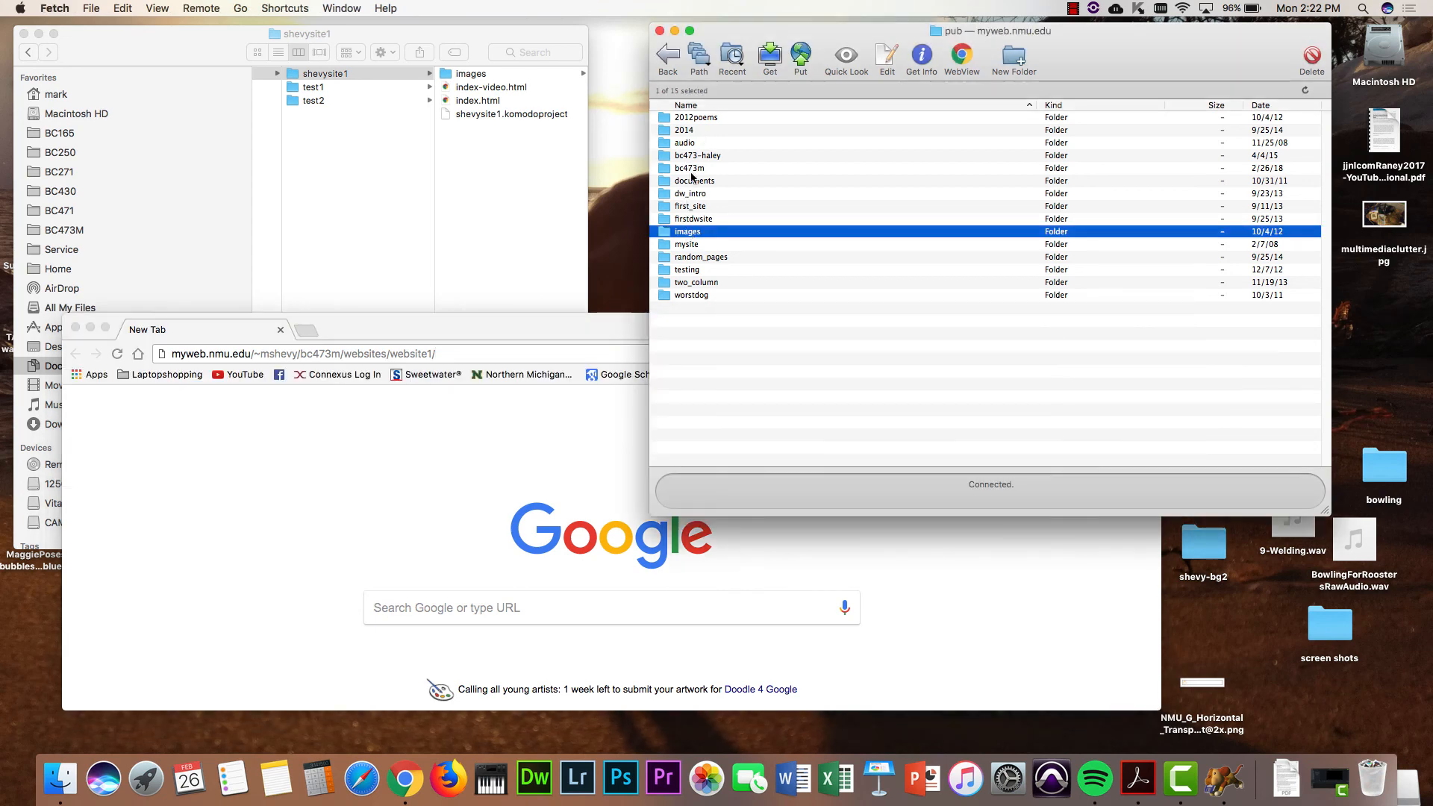
- Open bc473m/websites on the server in Fetch to confirm the upload
double_click(691, 170)
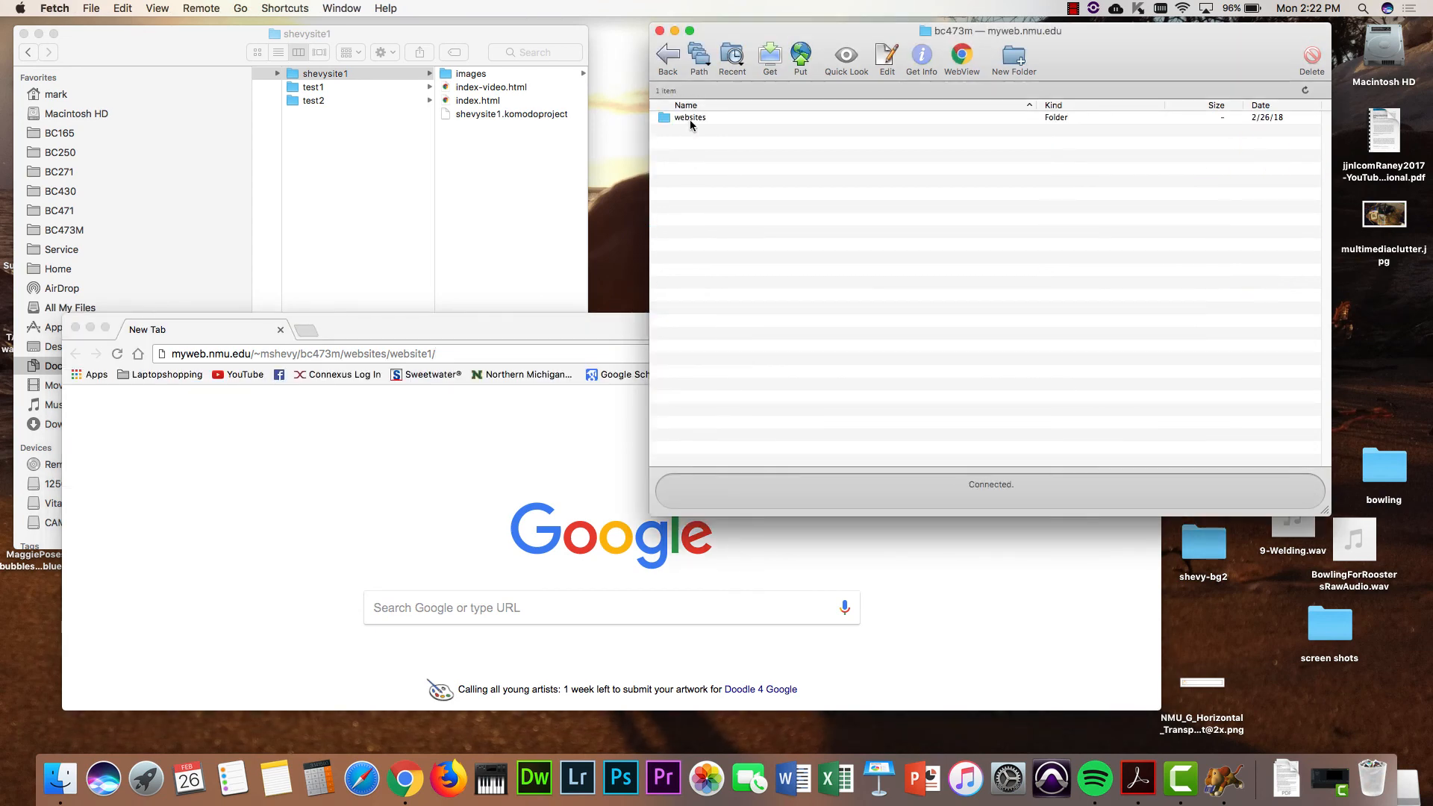
double_click(689, 120)
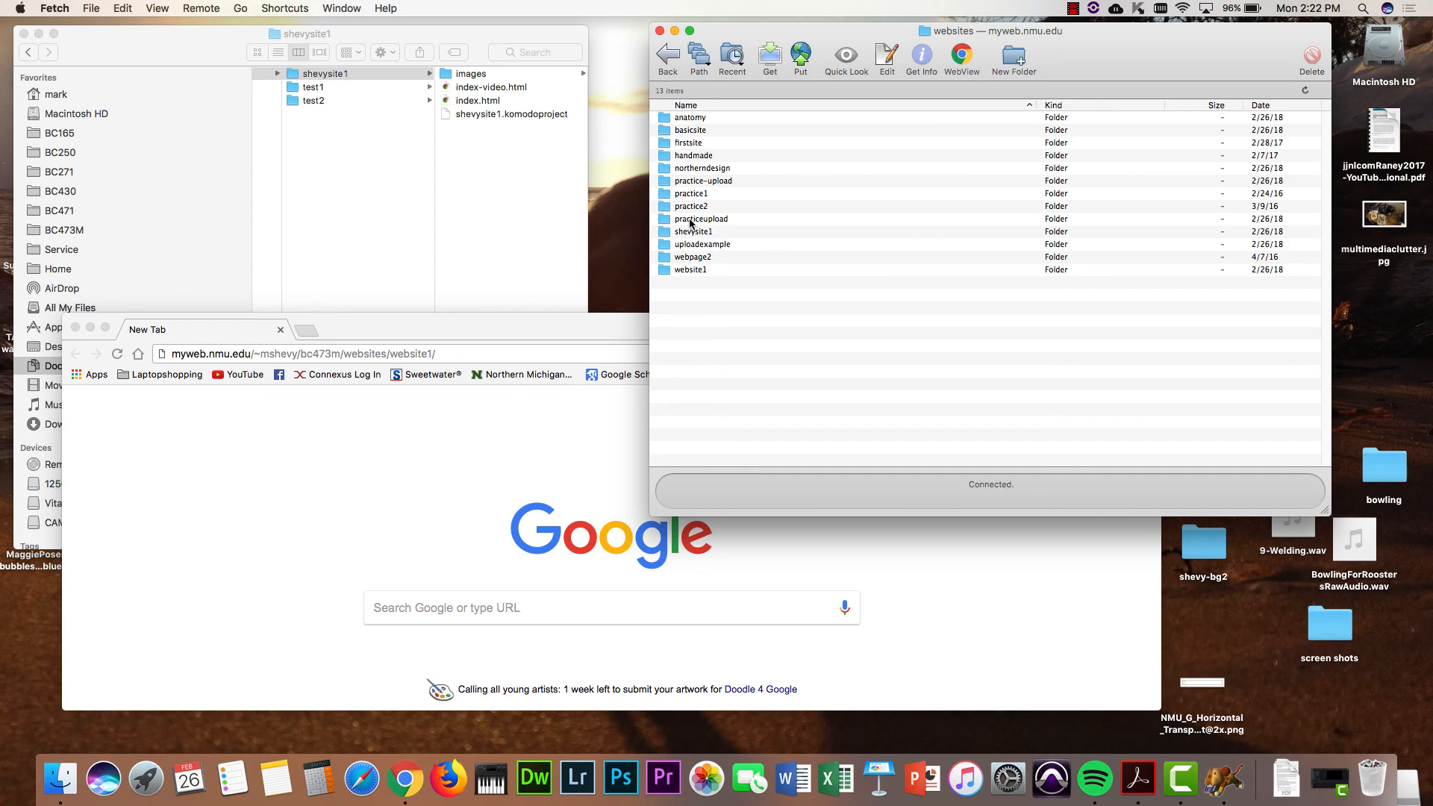
click(488, 351)
- Change website1/ to shevysite1/ in the URL, load the Moon Page and enlarge the window
key(BackSpace)
key(BackSpace)
key(BackSpace)
key(BackSpace)
key(BackSpace)
key(BackSpace)
key(BackSpace)
key(BackSpace)
key(BackSpace)
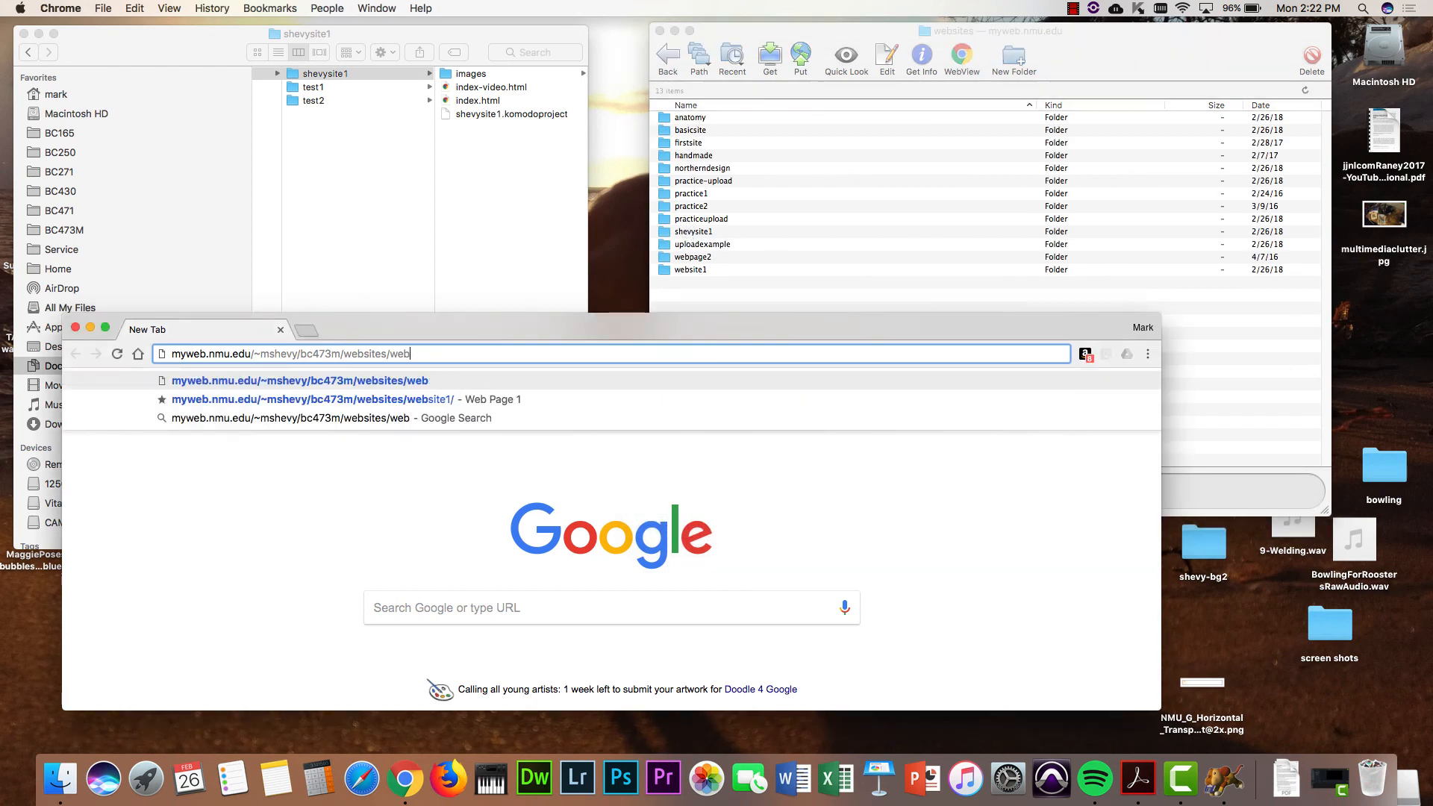
text(shevy)
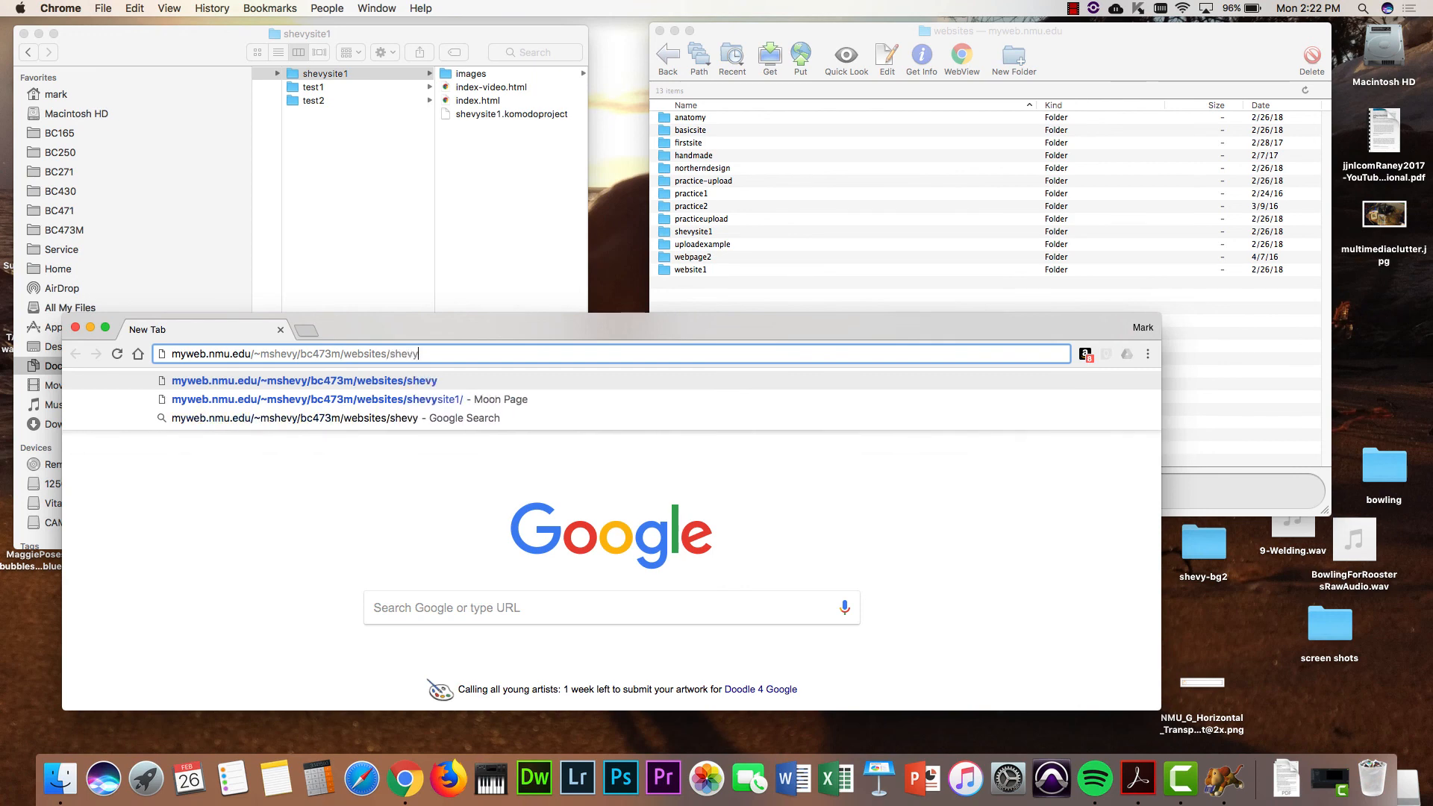
text(site1/)
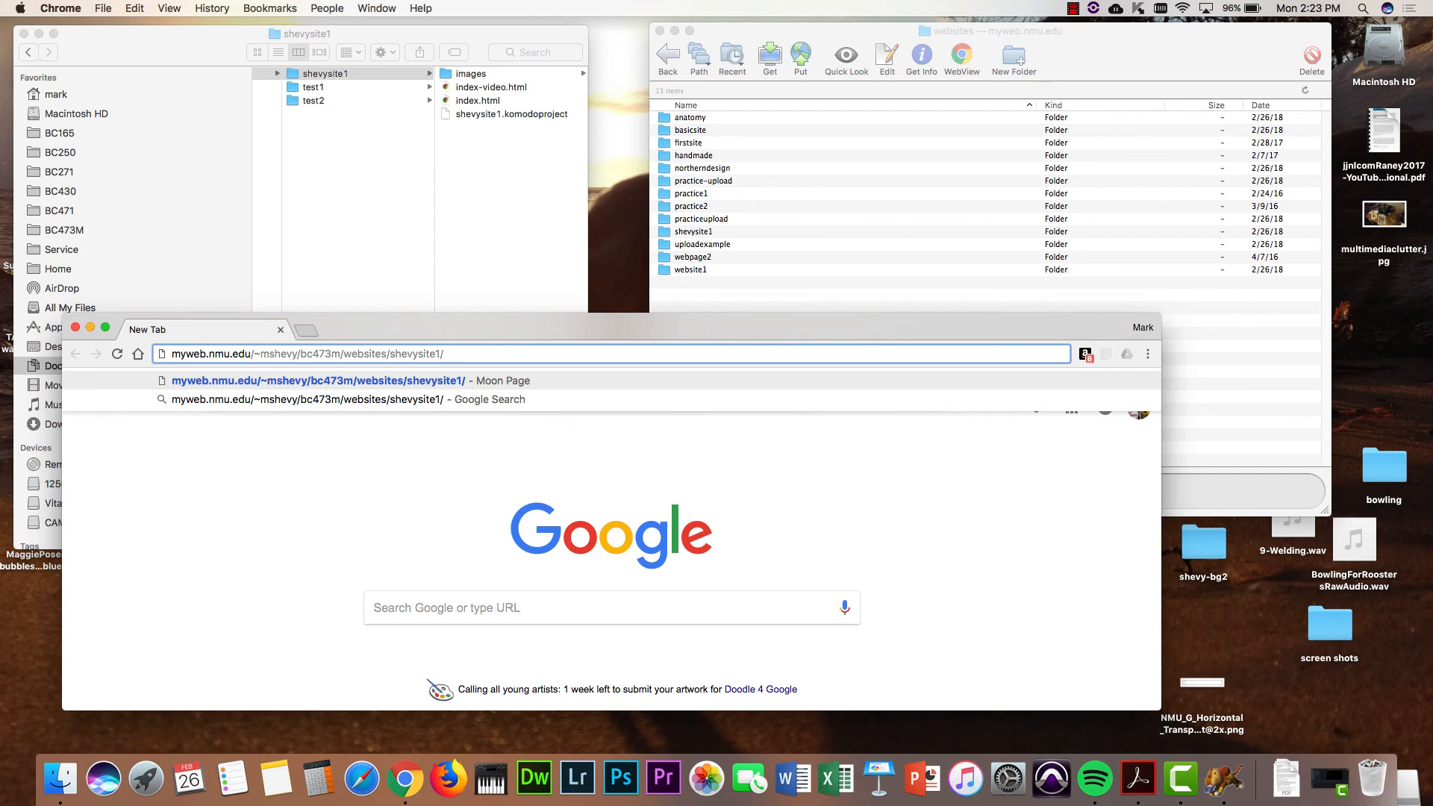
key(Return)
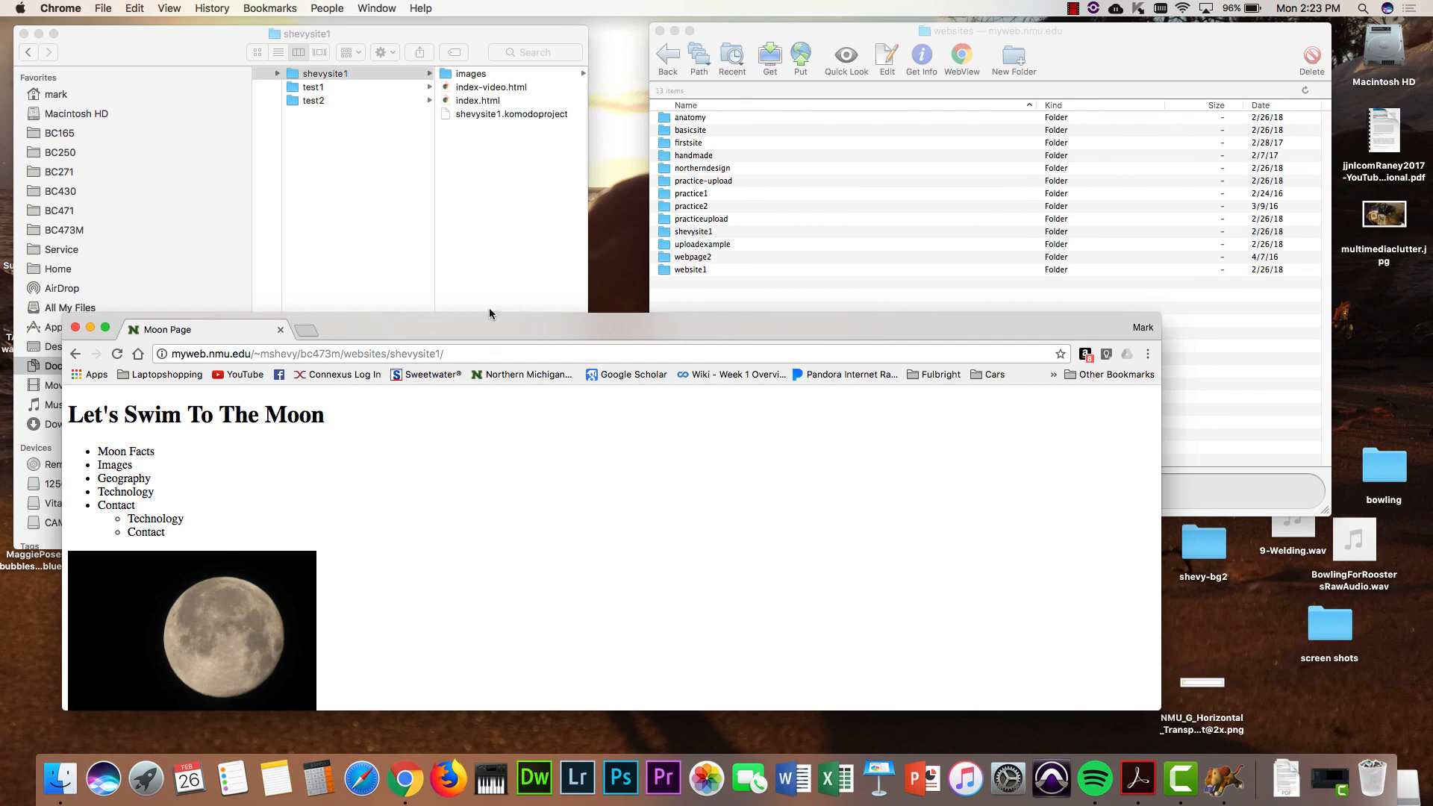
drag(490, 311, 517, 31)
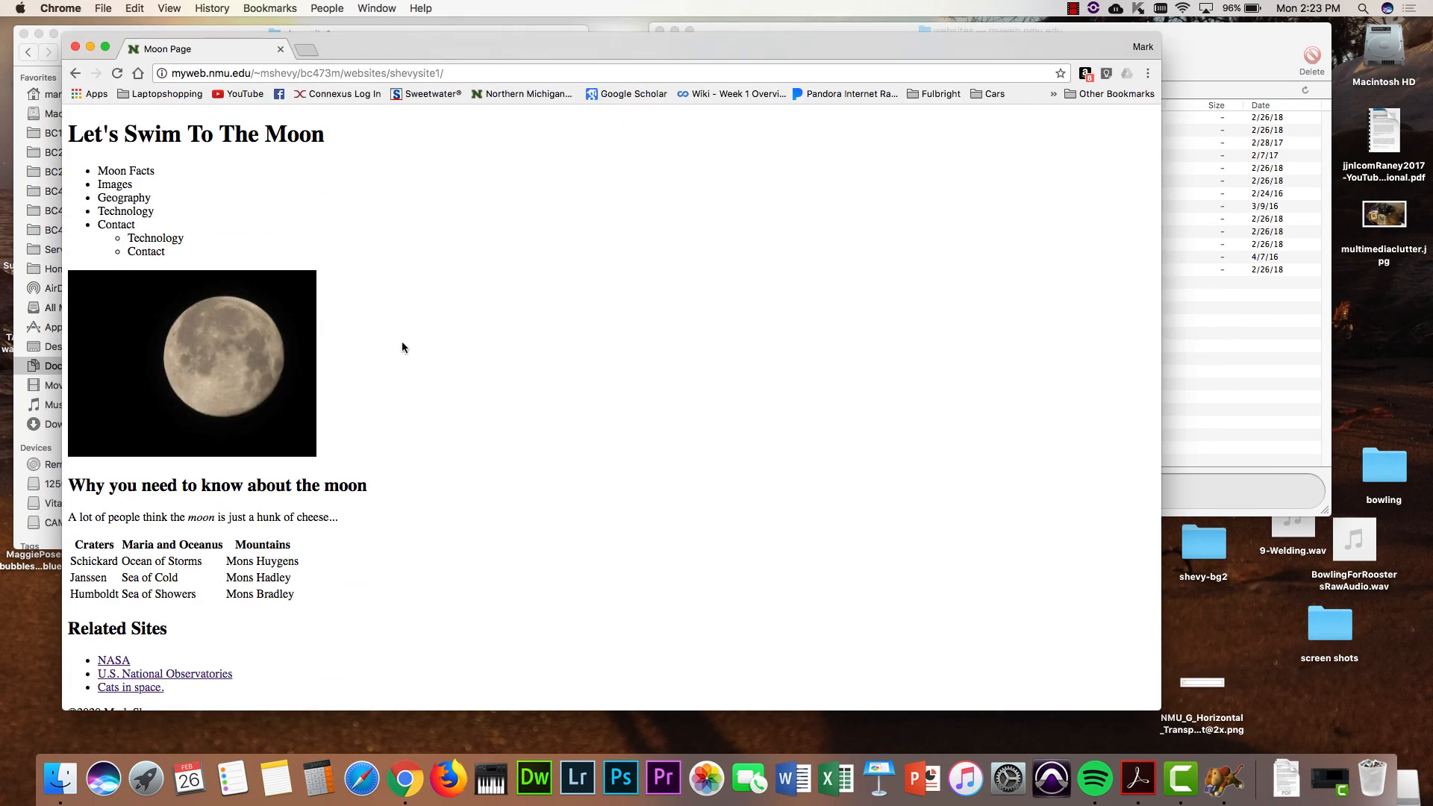
scroll(402, 343, down, 1)
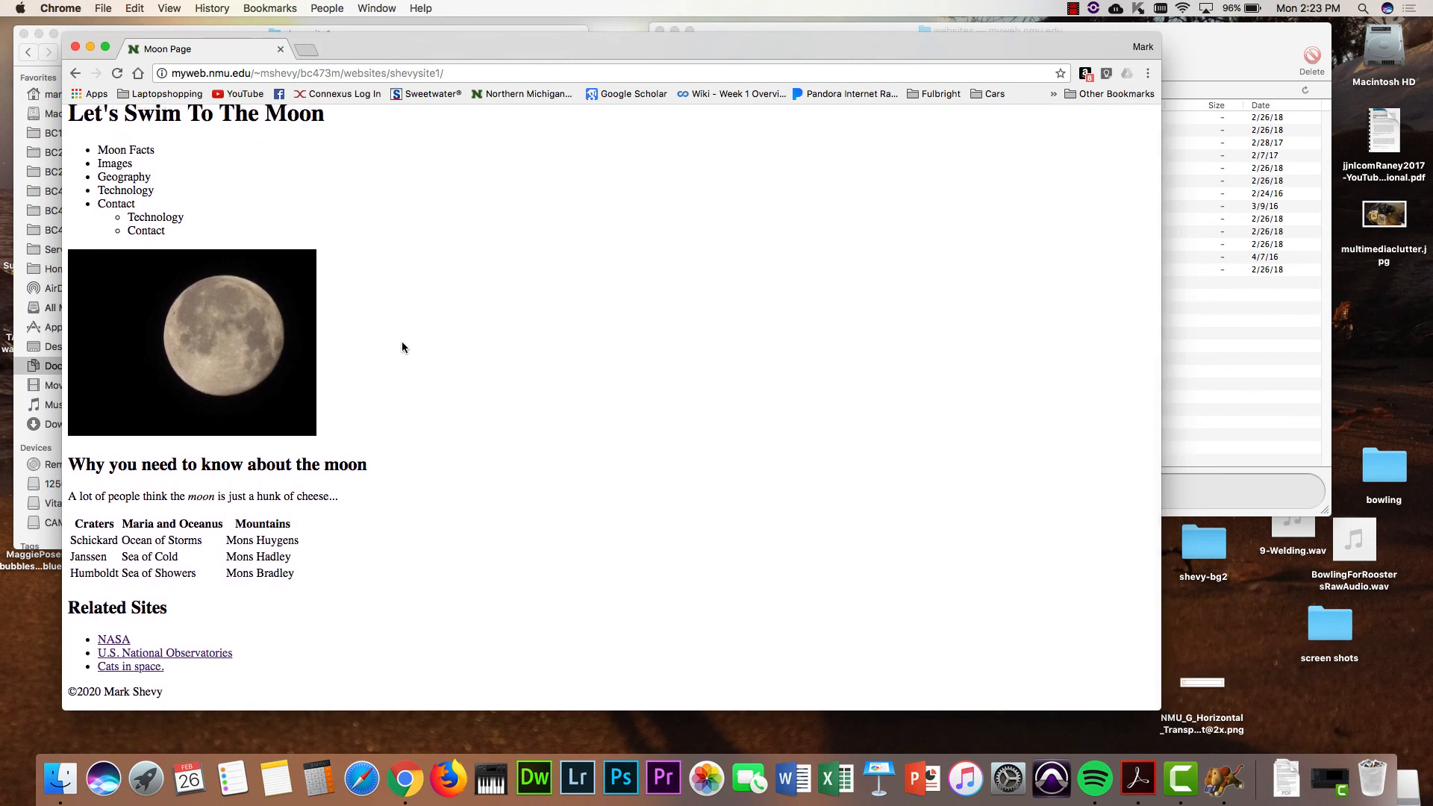